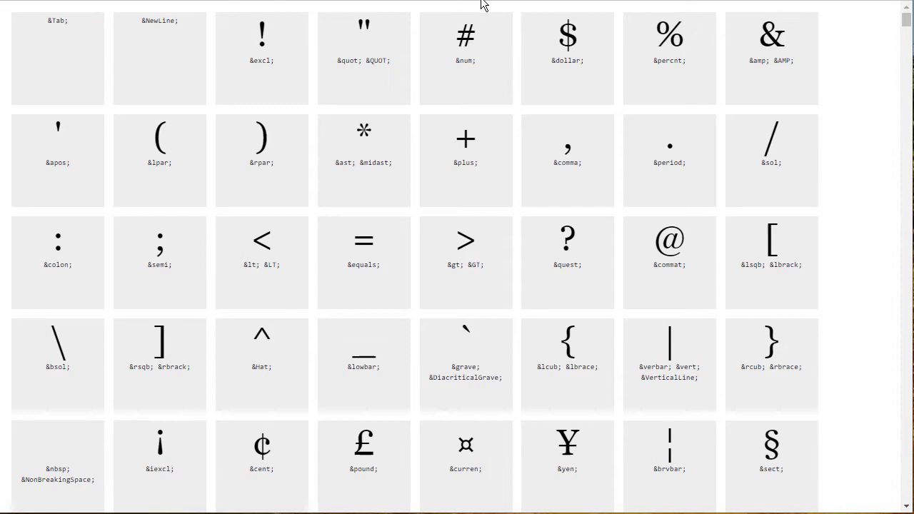
- Copy the &copy; entity code for the copyright symbol from the character reference page
scroll(861, 120, down, 1)
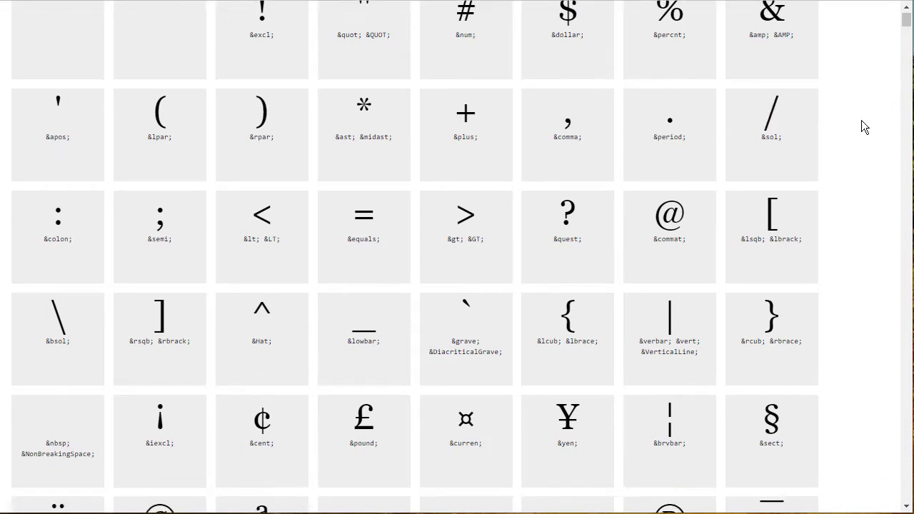
scroll(861, 120, down, 3)
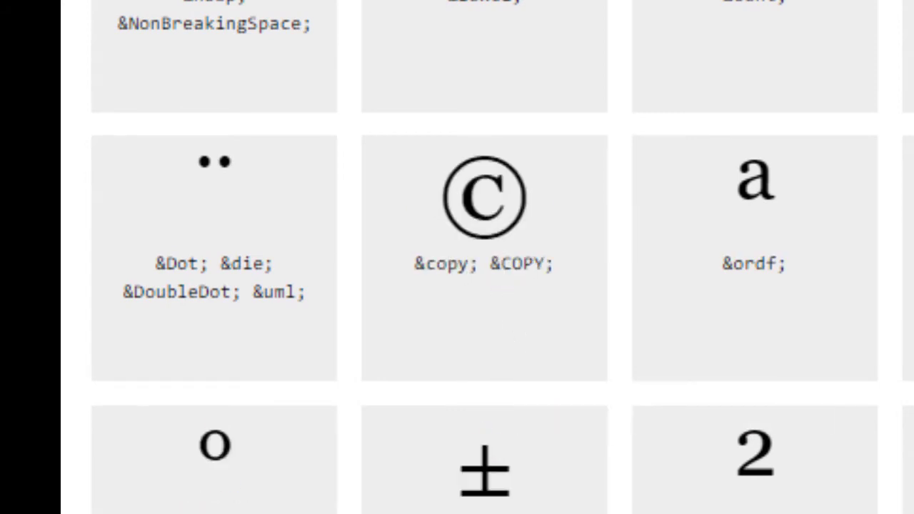
mouse_move(395, 309)
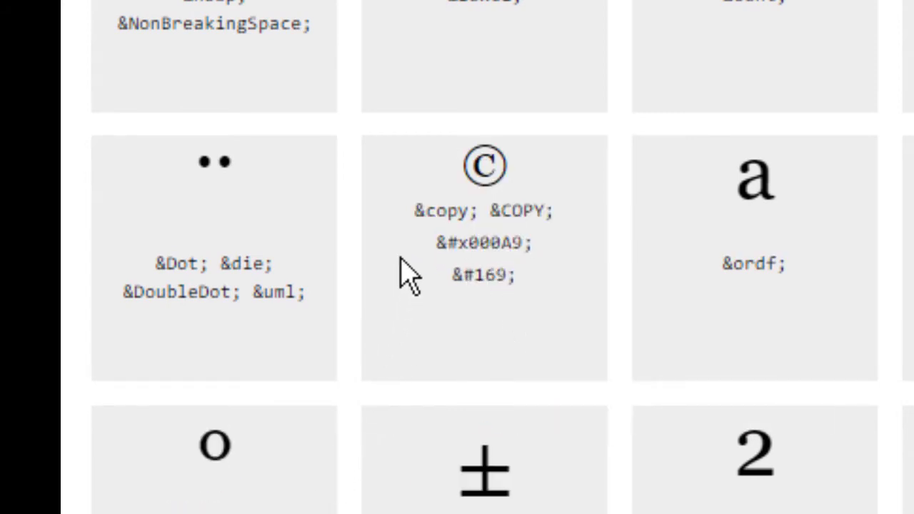
right_click(478, 223)
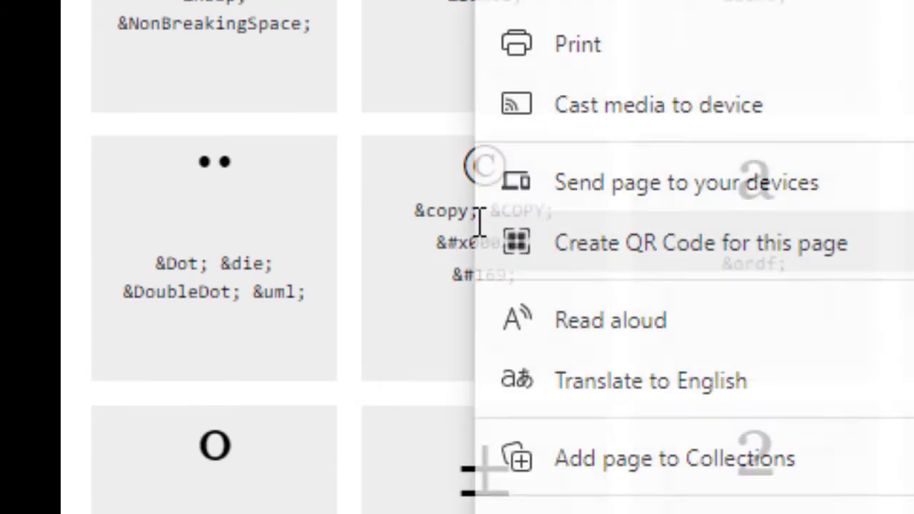
click(404, 404)
drag(425, 211, 483, 214)
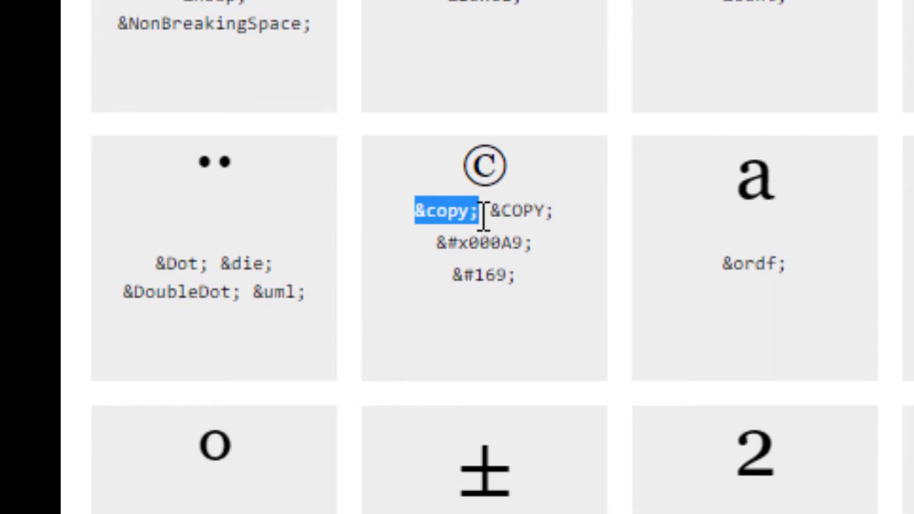
right_click(480, 213)
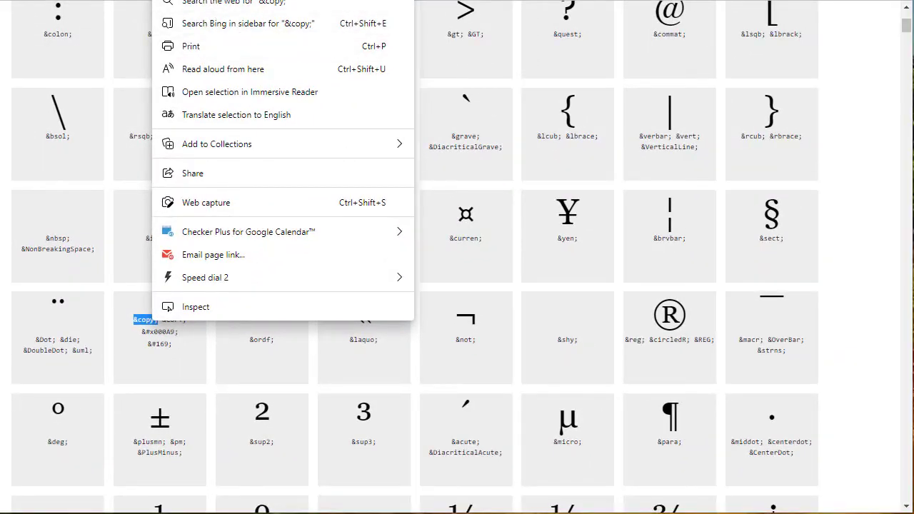
key(Escape)
scroll(860, 237, down, 8)
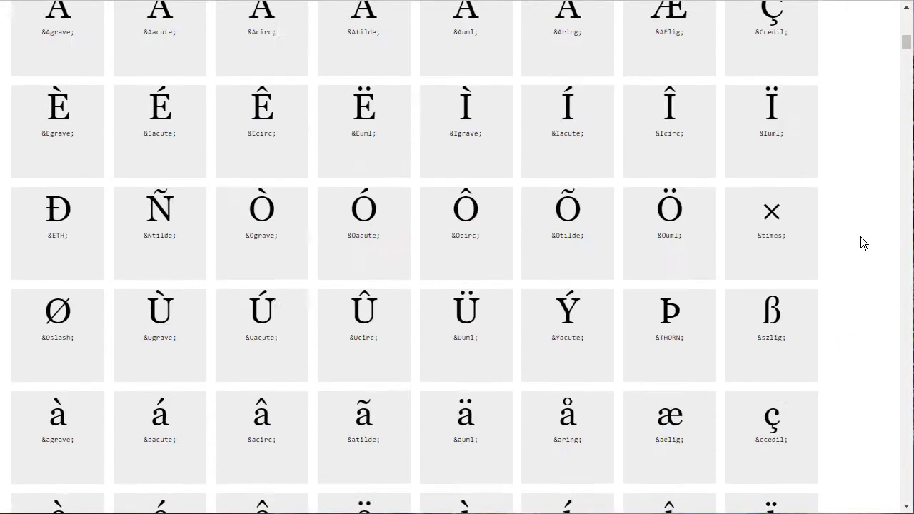
scroll(860, 237, up, 8)
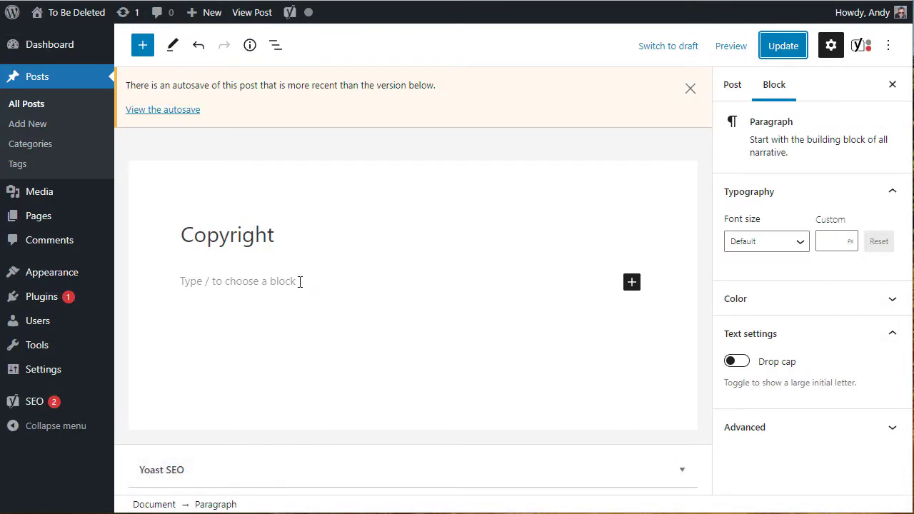
- Switch to the WordPress post and write "Copyright 2021" followed by the author's full name in the empty paragraph
click(278, 282)
text(Copyright )
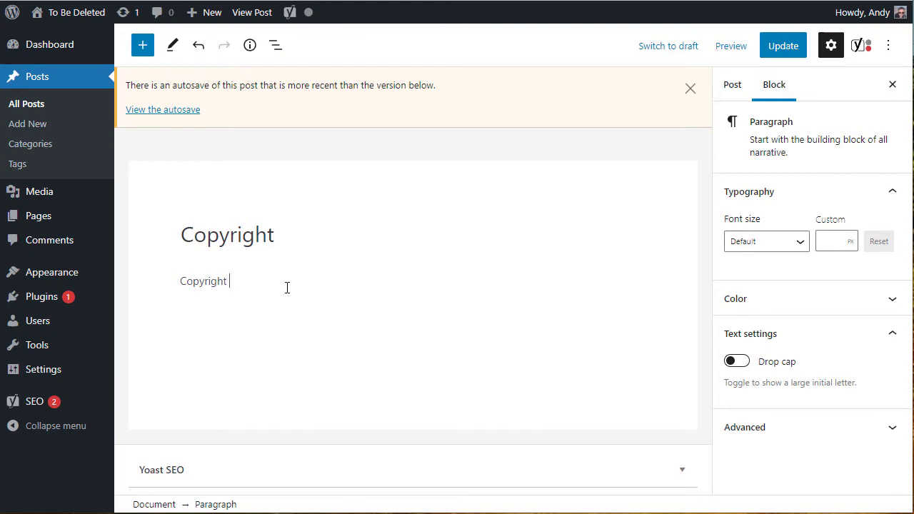
text(2021 Andy Williams)
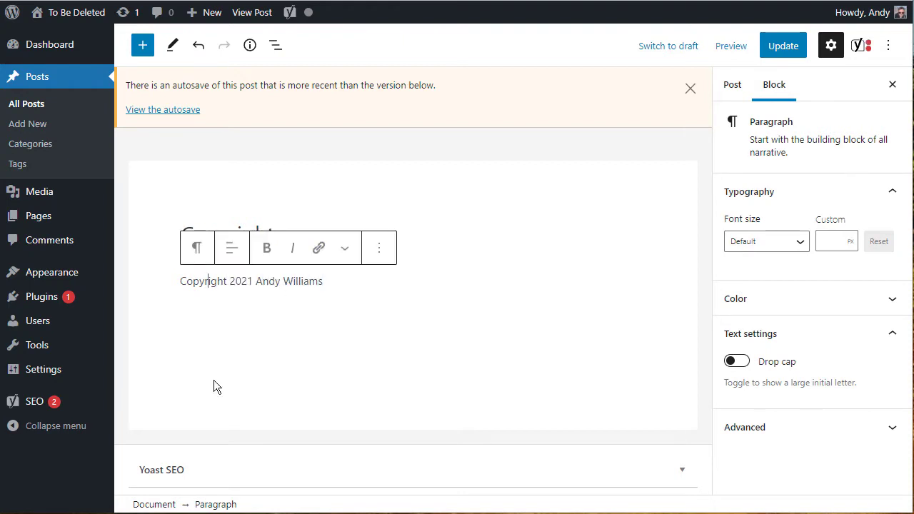
- Edit the paragraph as HTML and insert &copy; with a space before the word Copyright
click(380, 250)
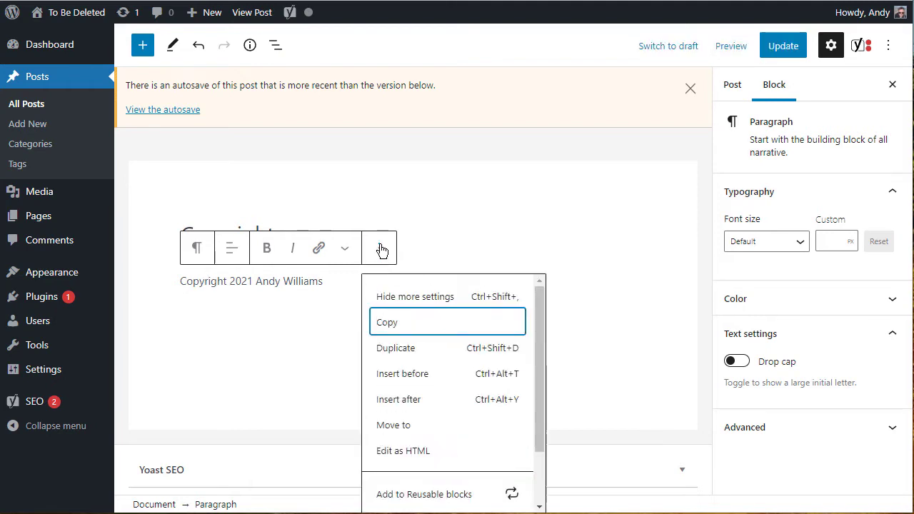
click(420, 457)
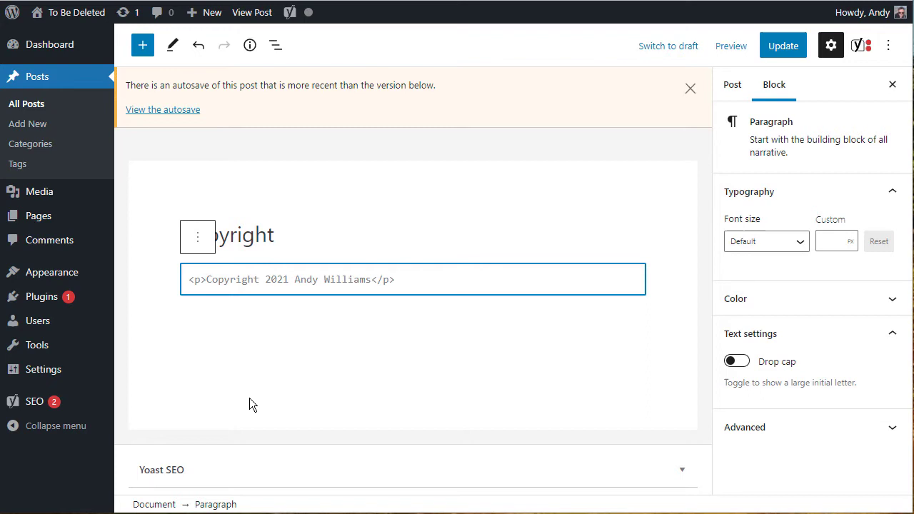
text(&copy;)
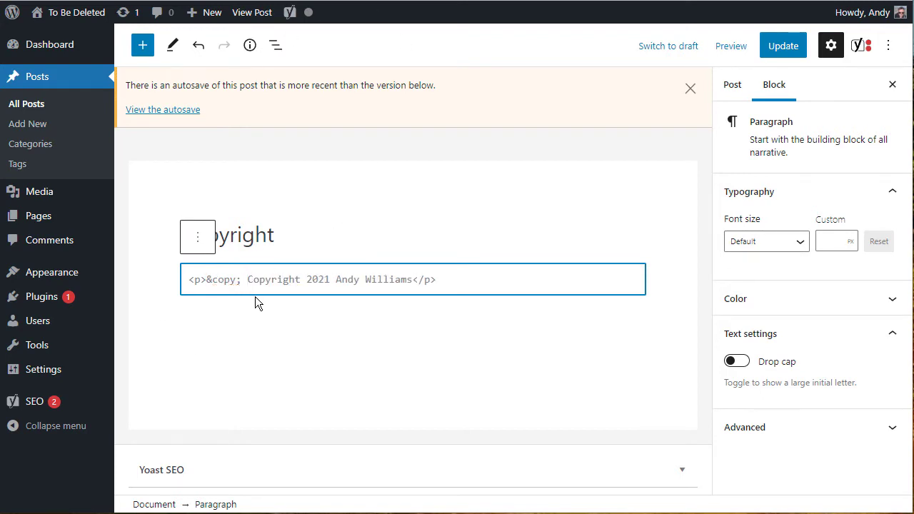
- Update the post and preview it in a new tab, highlighting the copyright symbol in the published text
click(785, 47)
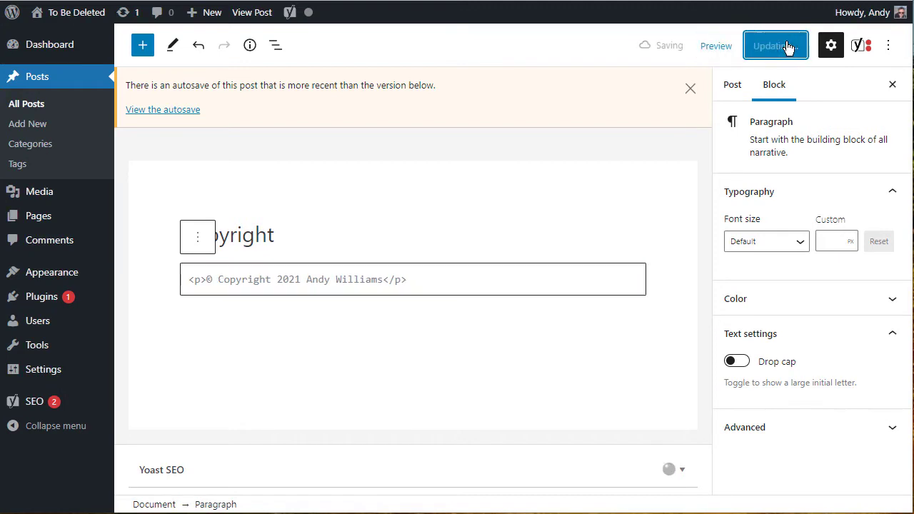
click(723, 47)
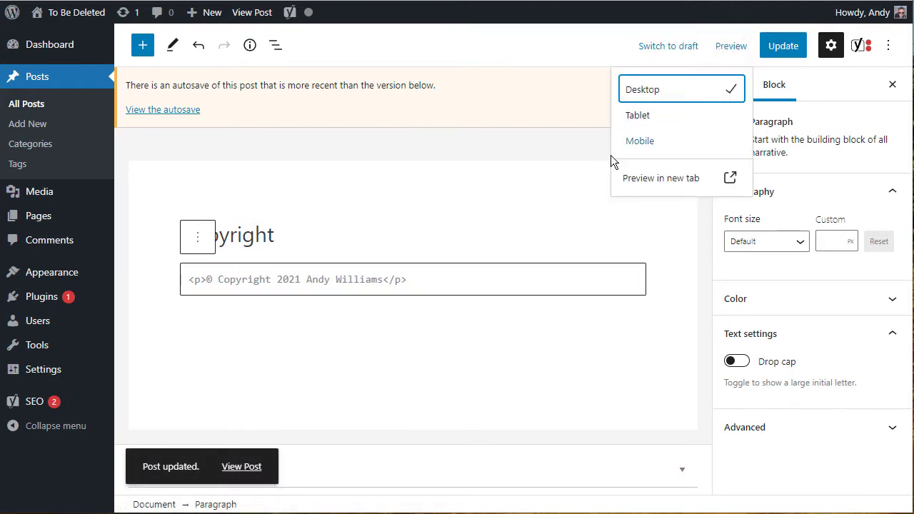
click(633, 179)
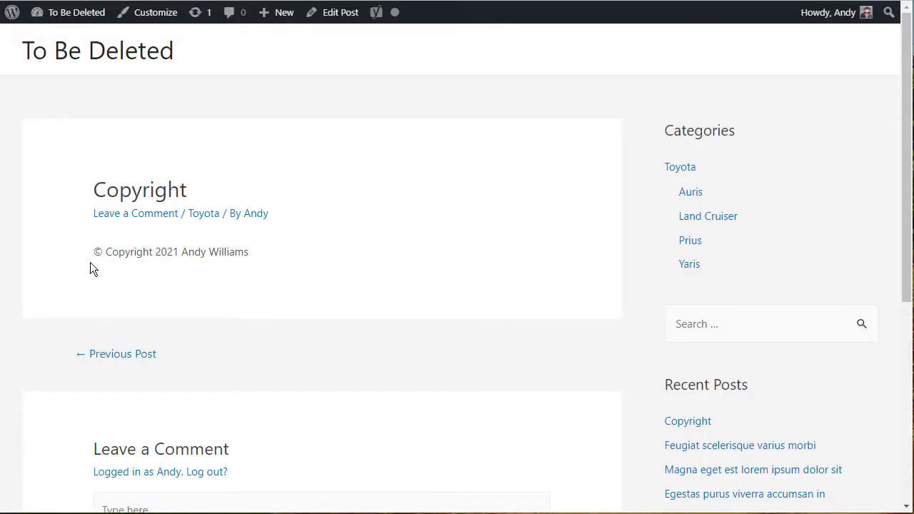
drag(90, 252, 104, 253)
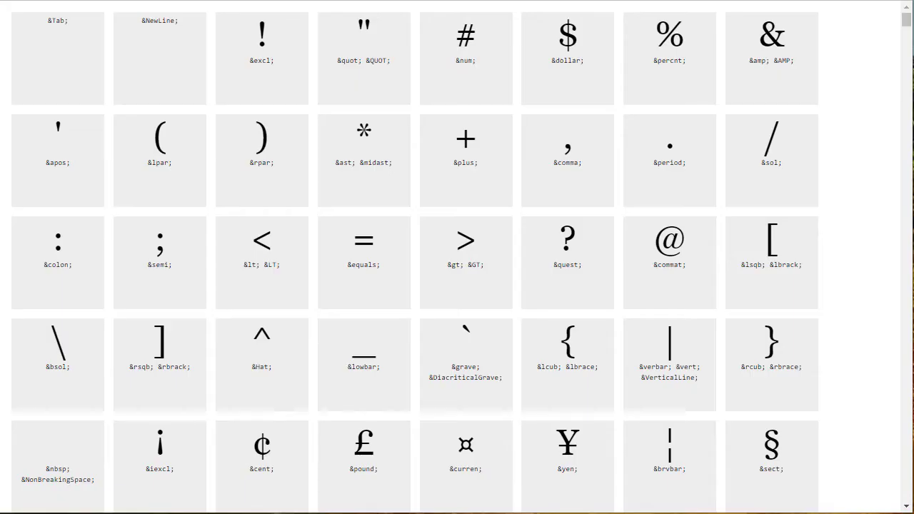
- Copy the &pound; code from the character reference page and insert it after the author's name in the paragraph's HTML
scroll(737, 284, down, 2)
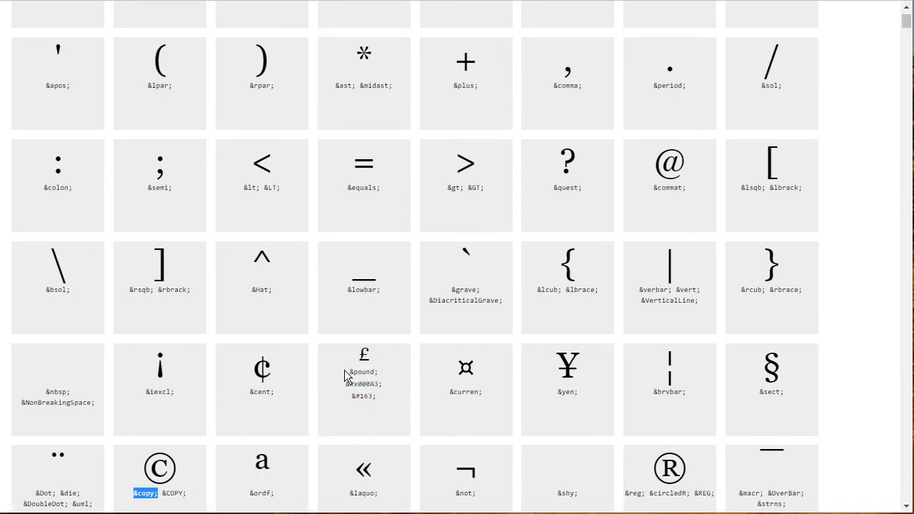
drag(348, 372, 382, 374)
right_click(374, 368)
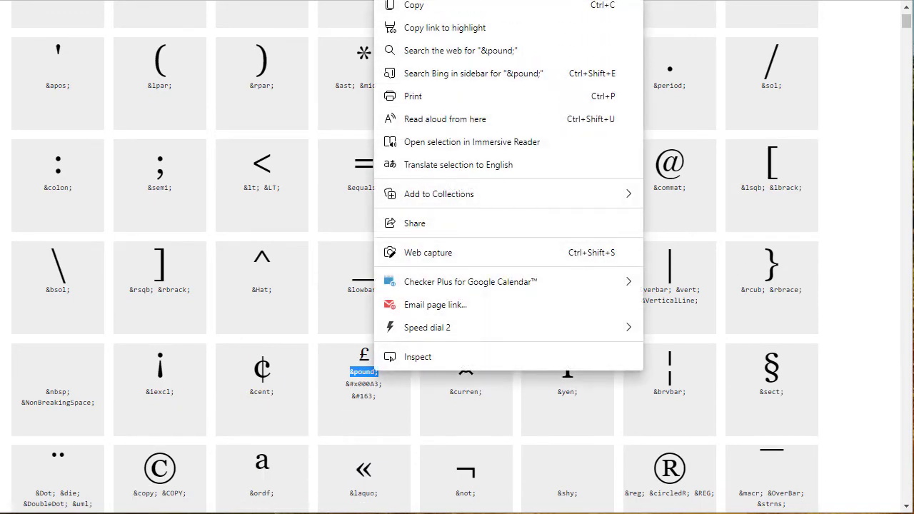
click(414, 5)
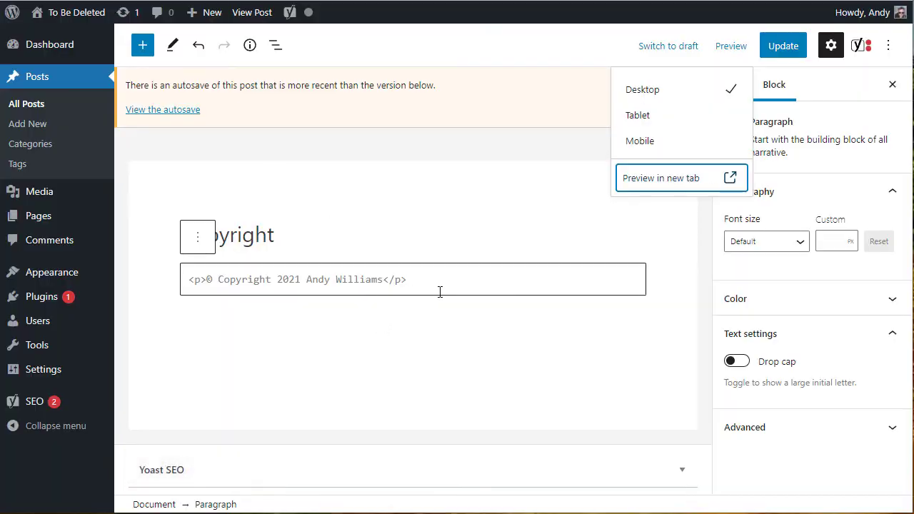
click(439, 285)
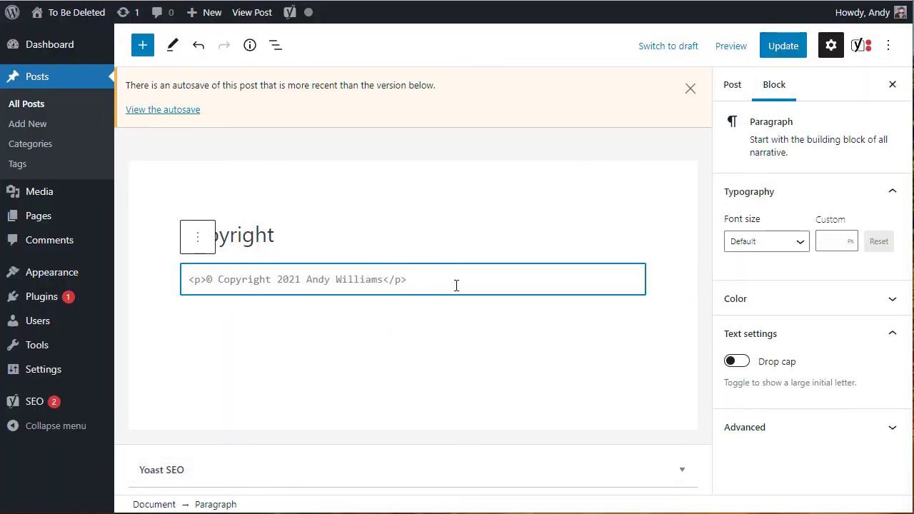
text(&pound;)
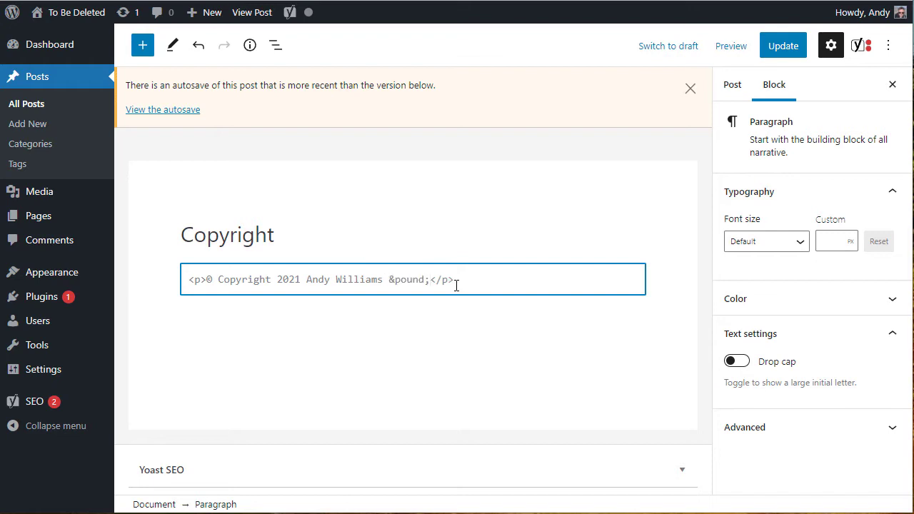
- Preview the post in a new tab to check the pound sign, and return to the editor
click(729, 49)
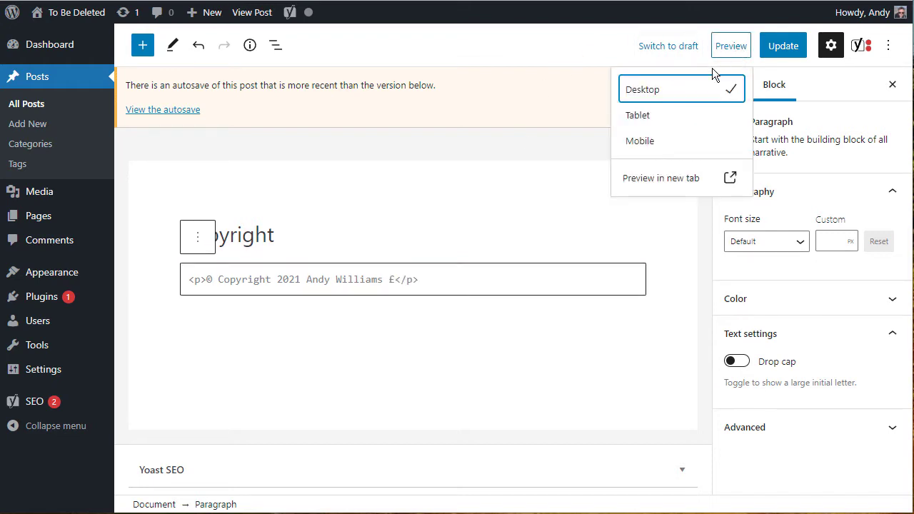
click(683, 189)
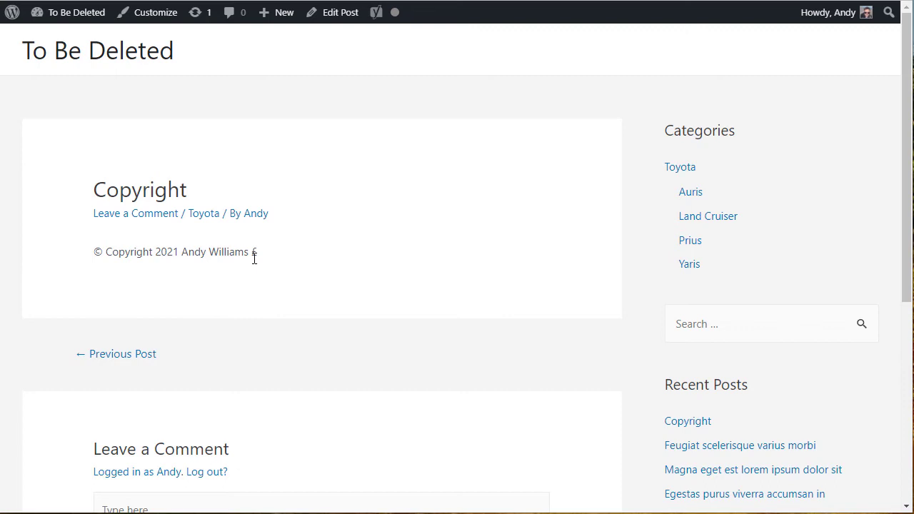
click(104, 2)
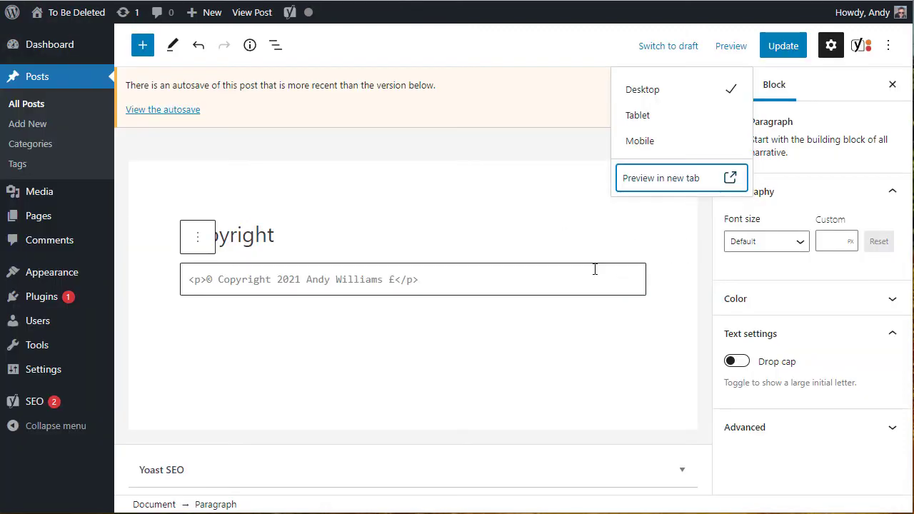
- Switch the copyright paragraph from HTML back to visual editing and deselect the block
click(445, 291)
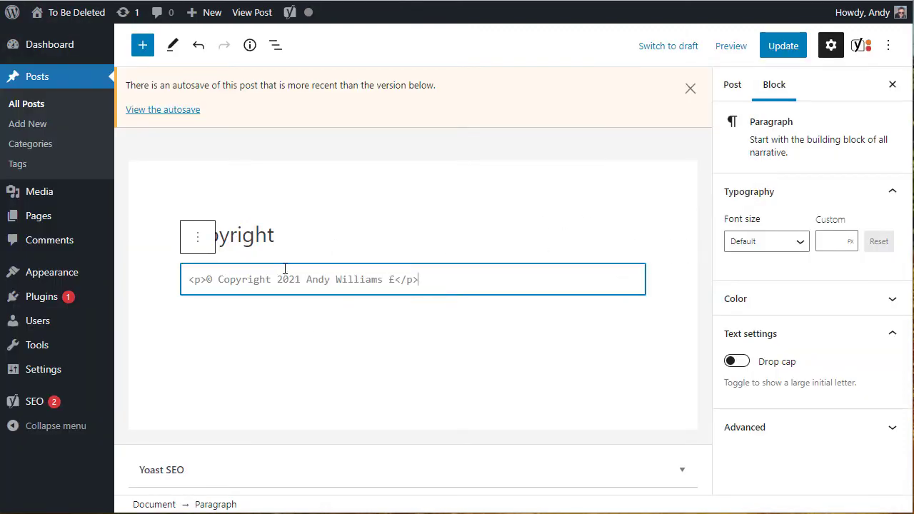
click(208, 237)
click(253, 439)
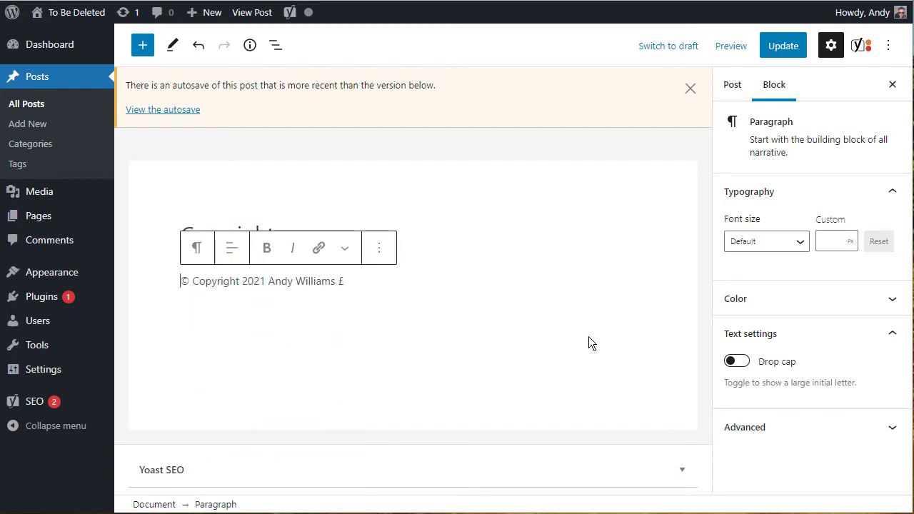
click(164, 305)
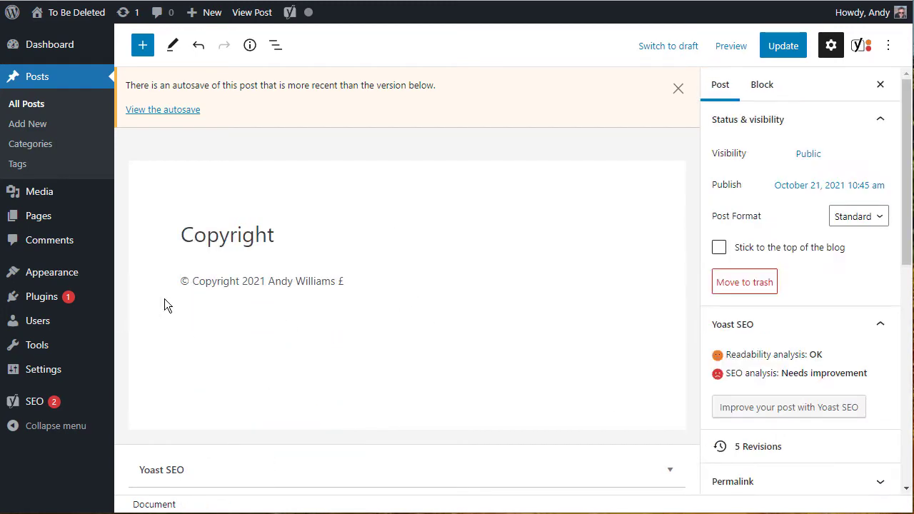
- Add a new block below the copyright paragraph, search the blocks for "short", and insert the Shortcode block
click(362, 280)
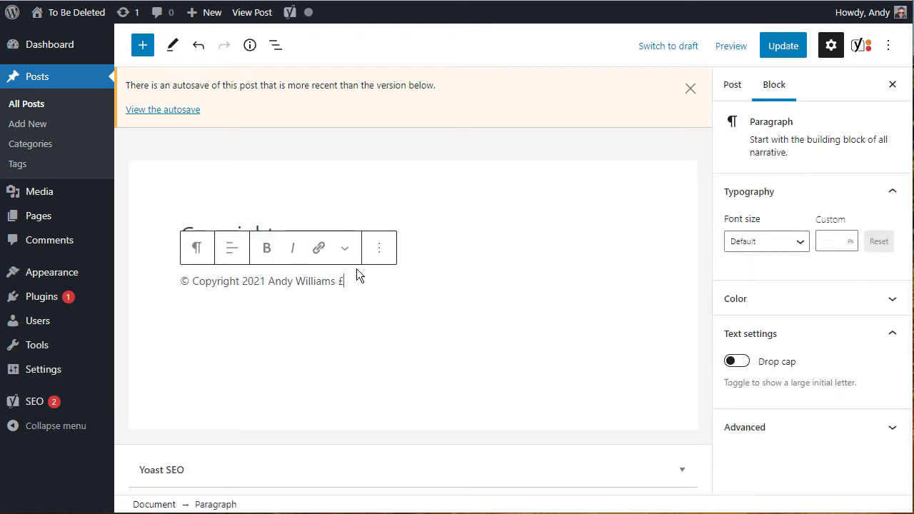
key(Return)
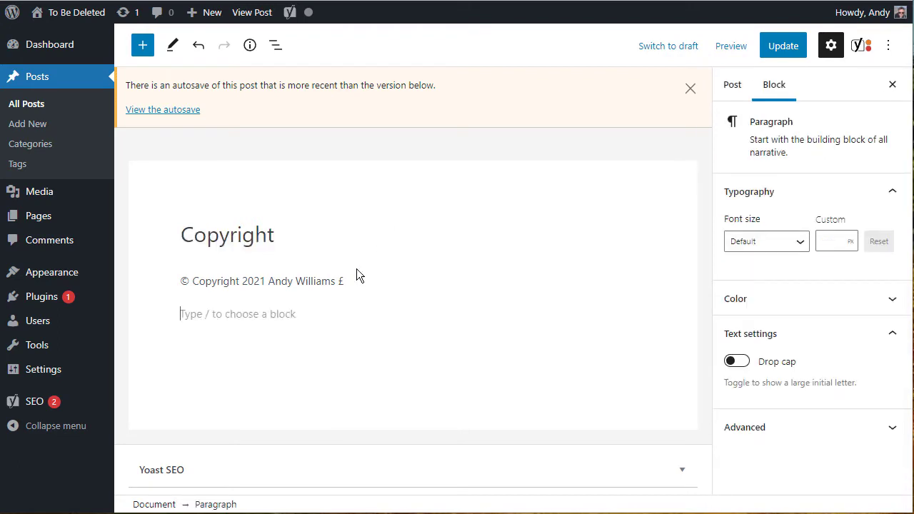
click(632, 316)
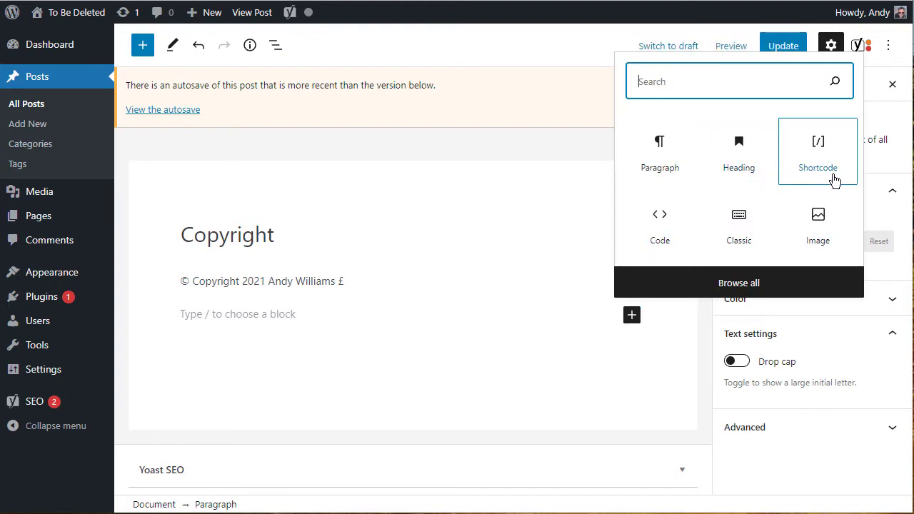
text(s)
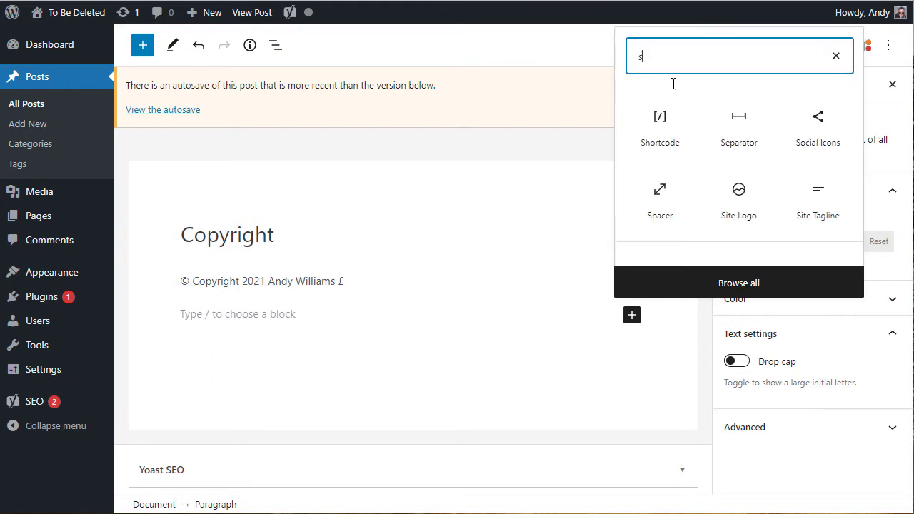
text(hort)
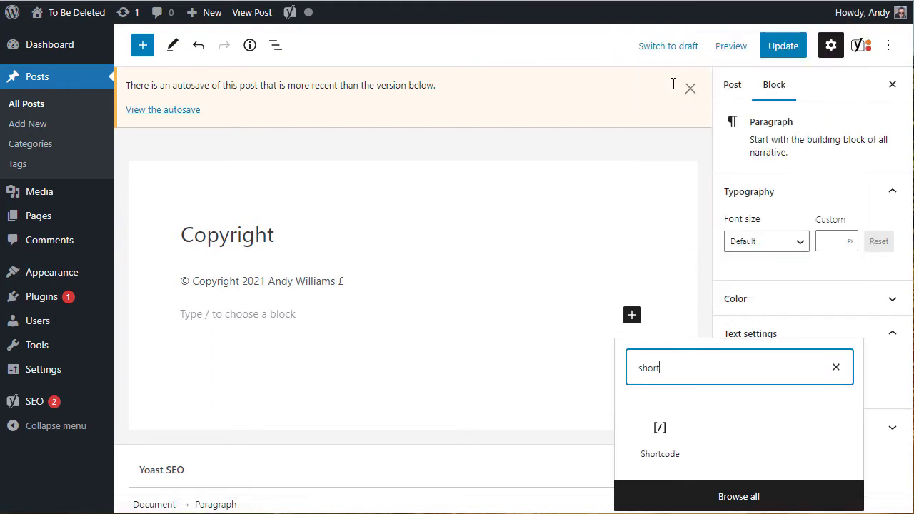
click(659, 432)
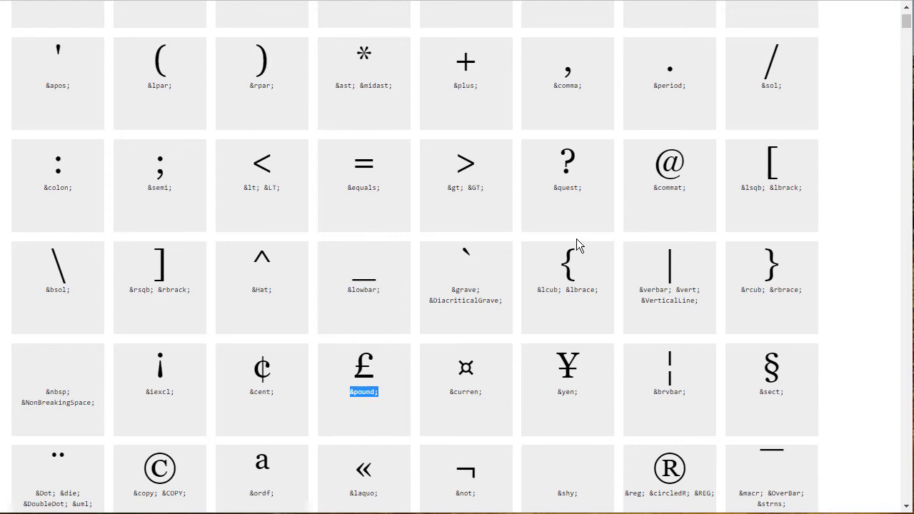
- Copy the &commat; code for the @ sign from the character reference page and paste it into the Shortcode block
mouse_move(664, 178)
drag(653, 167, 683, 167)
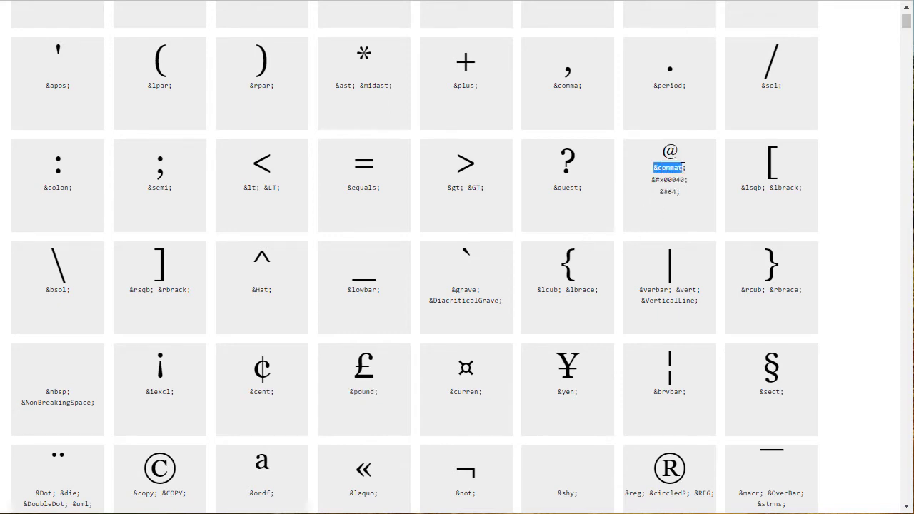
right_click(683, 172)
click(689, 183)
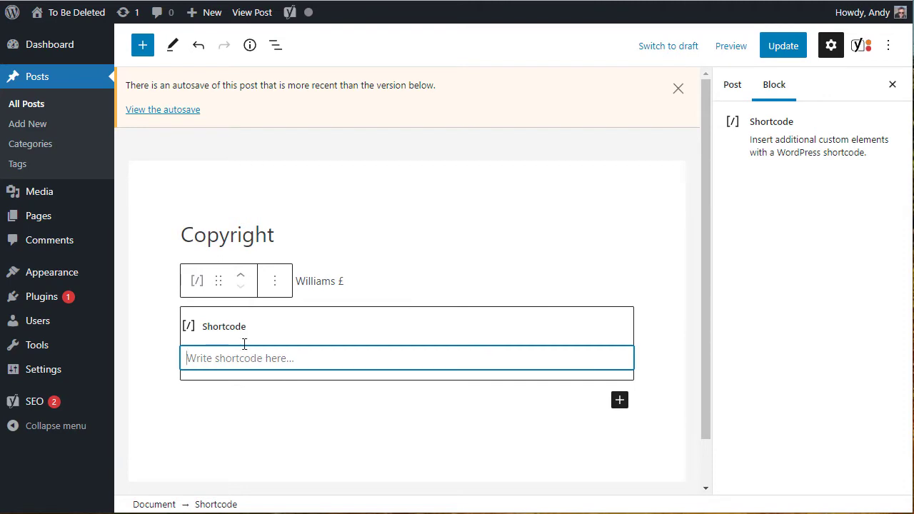
key(ctrl+v)
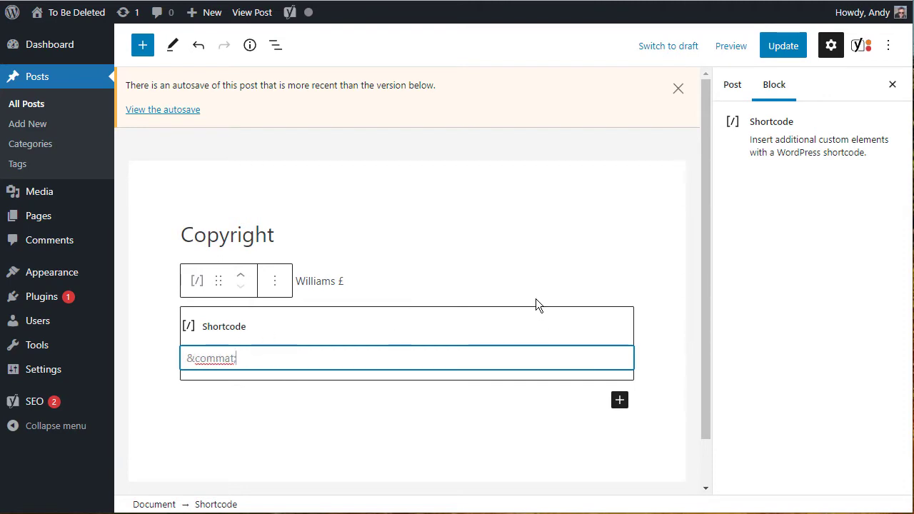
- Update the post, preview it in a new tab to check the shortcode's character, and return to the editor
click(764, 50)
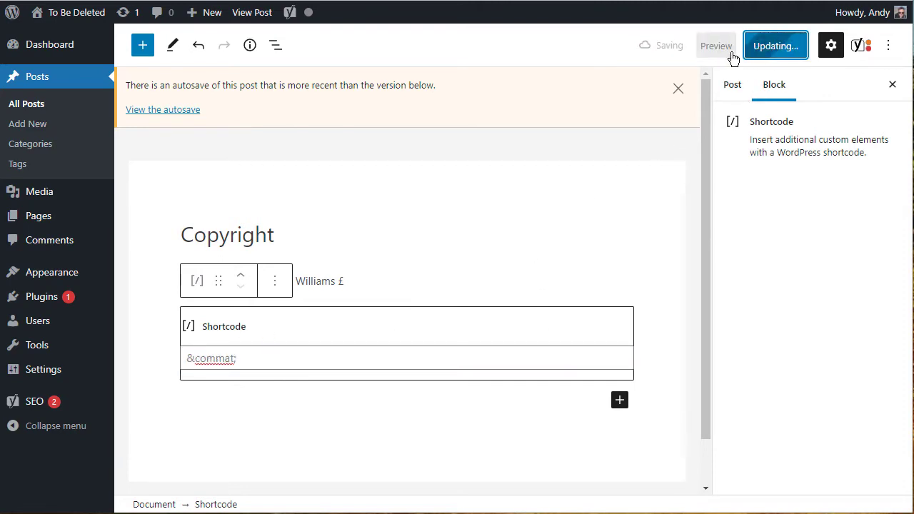
click(722, 54)
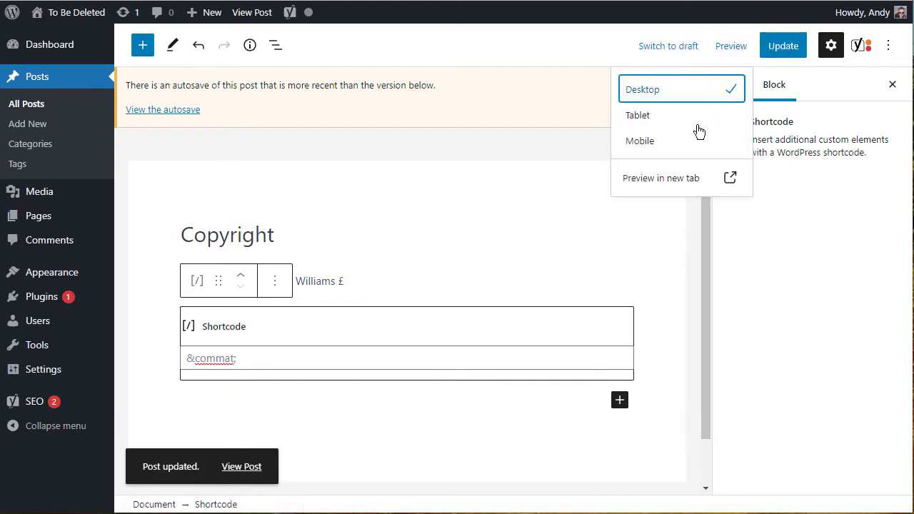
click(651, 157)
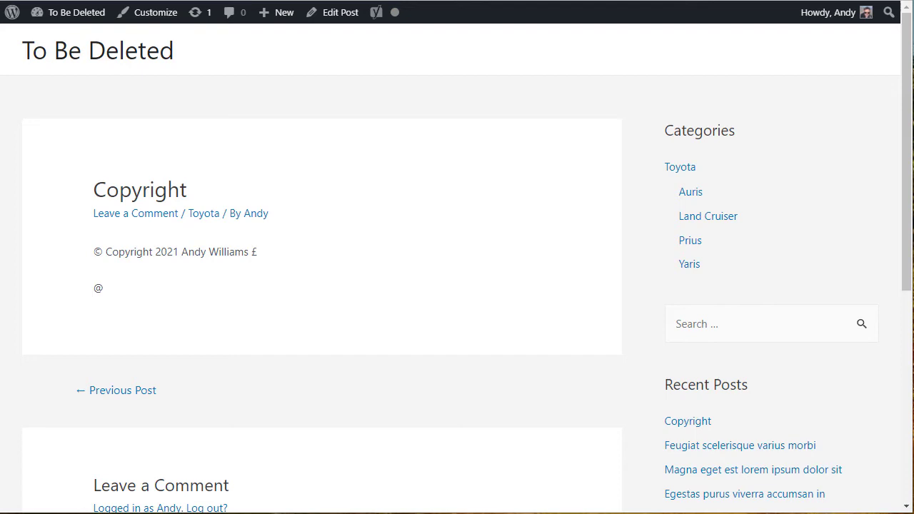
key(ctrl+w)
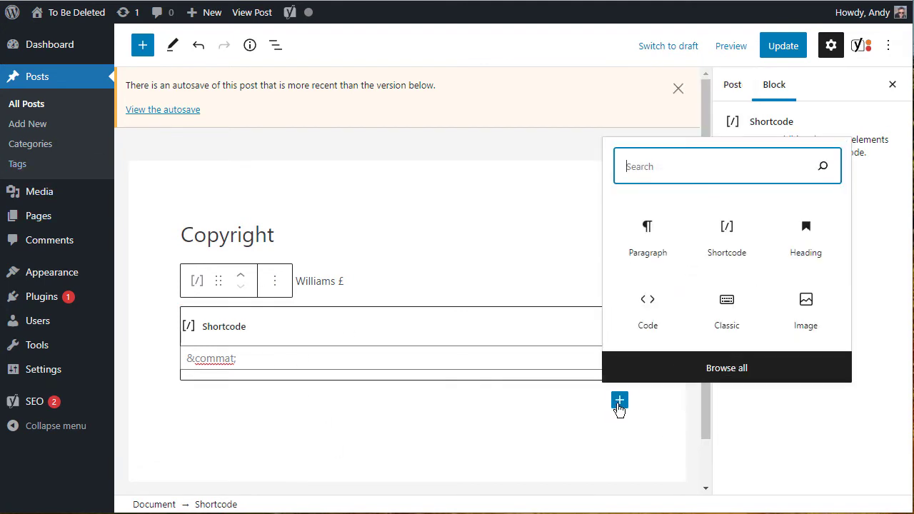
- Add a Classic block below the Shortcode block and insert the © symbol from its Special character chart
text(classic)
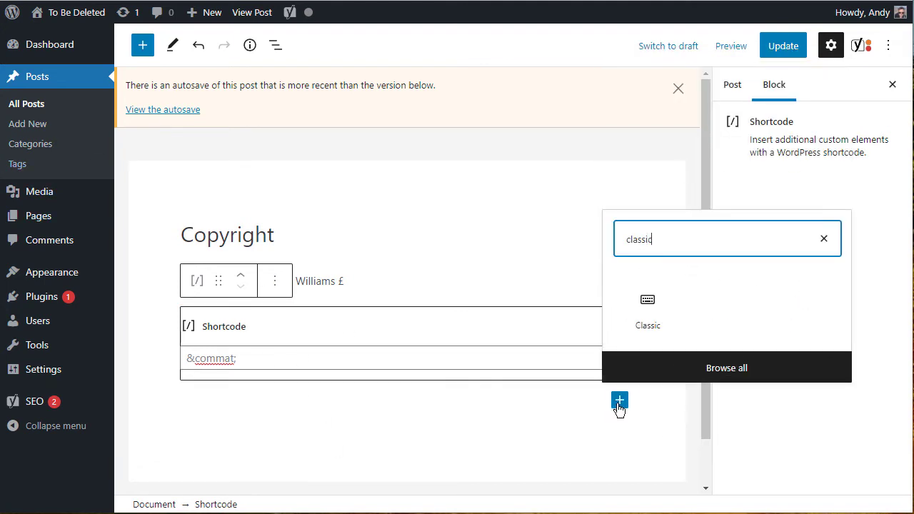
click(647, 303)
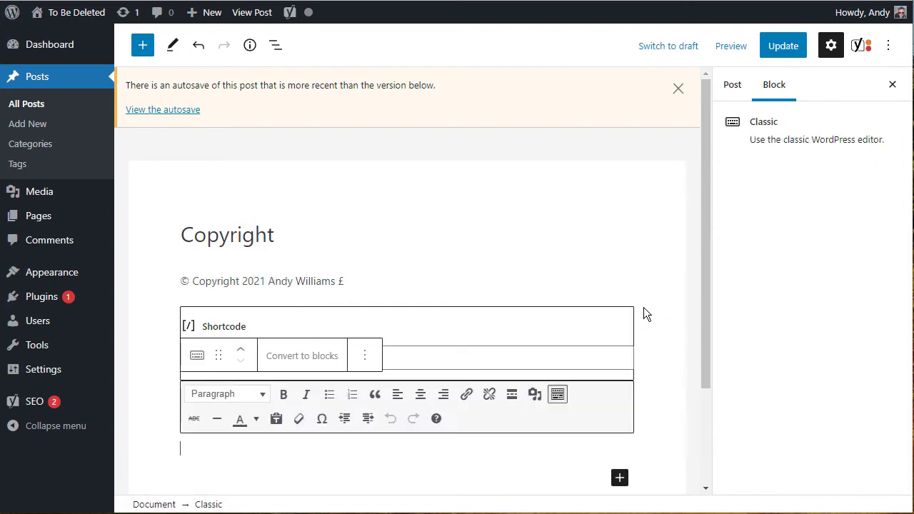
scroll(518, 149, down, 2)
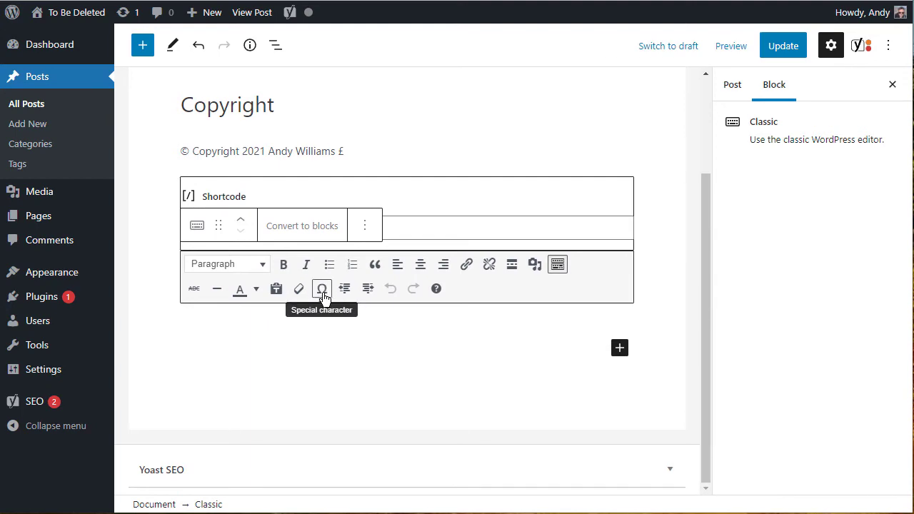
click(322, 291)
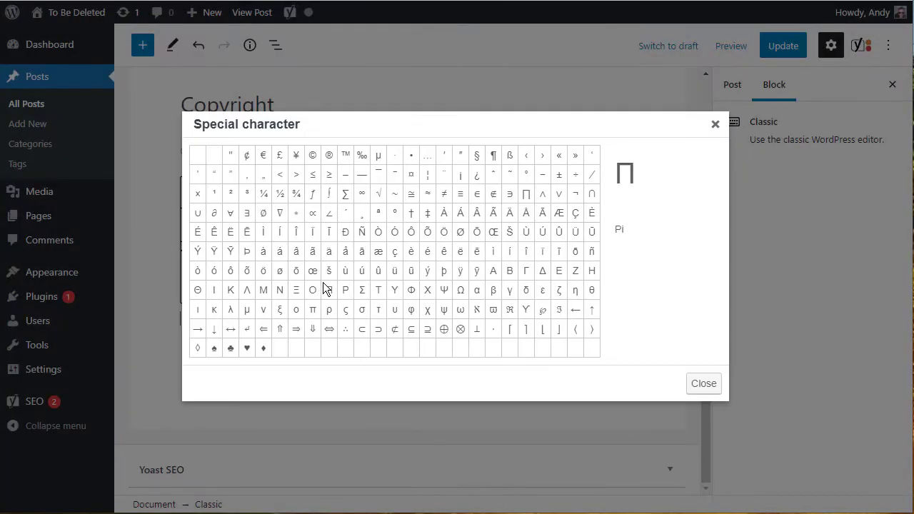
click(313, 155)
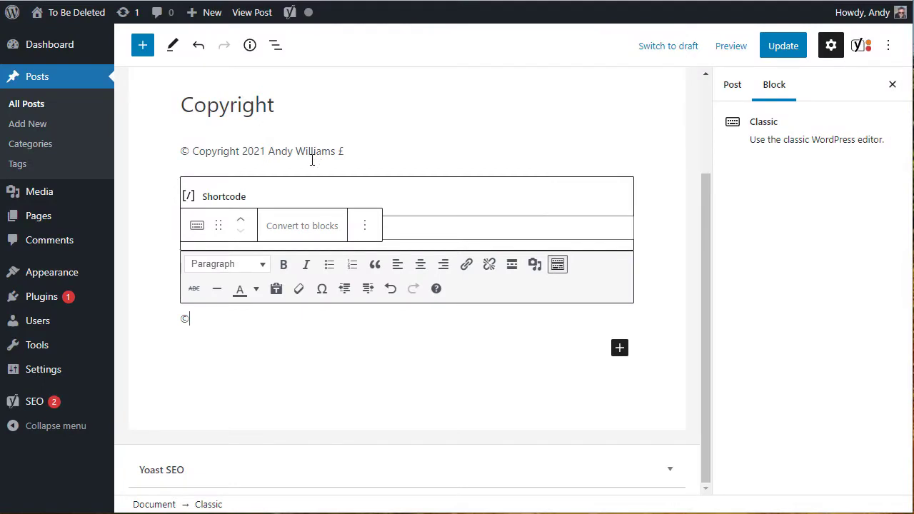
- Update the post, check the Classic block's symbol on the published page, and reopen the post for editing
click(226, 332)
click(783, 47)
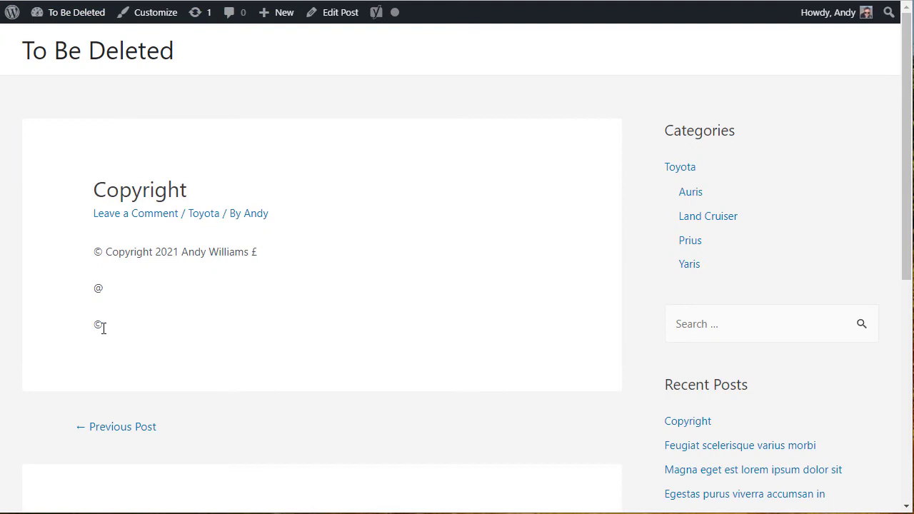
click(339, 14)
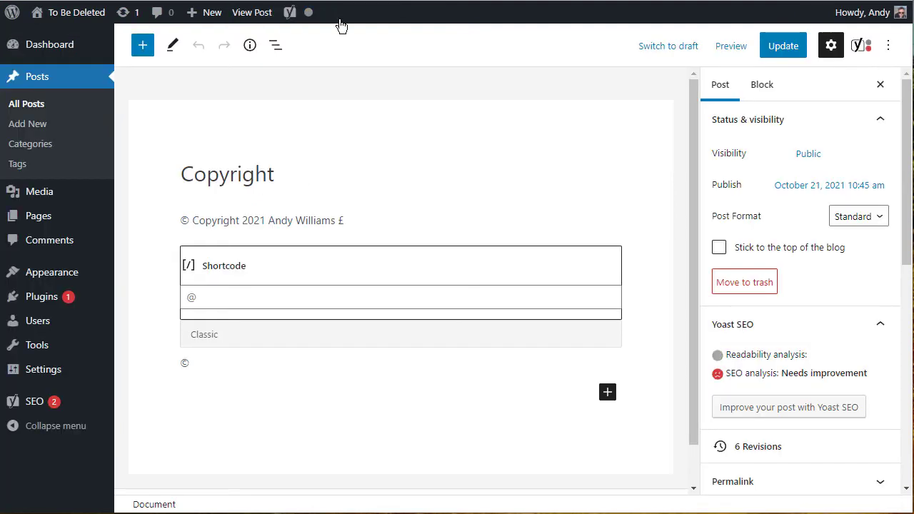
- Add four paragraphs below the Classic block containing ©, £, ™ and @, entered with Alt codes 0169, 0163, 0153 and 64
click(254, 399)
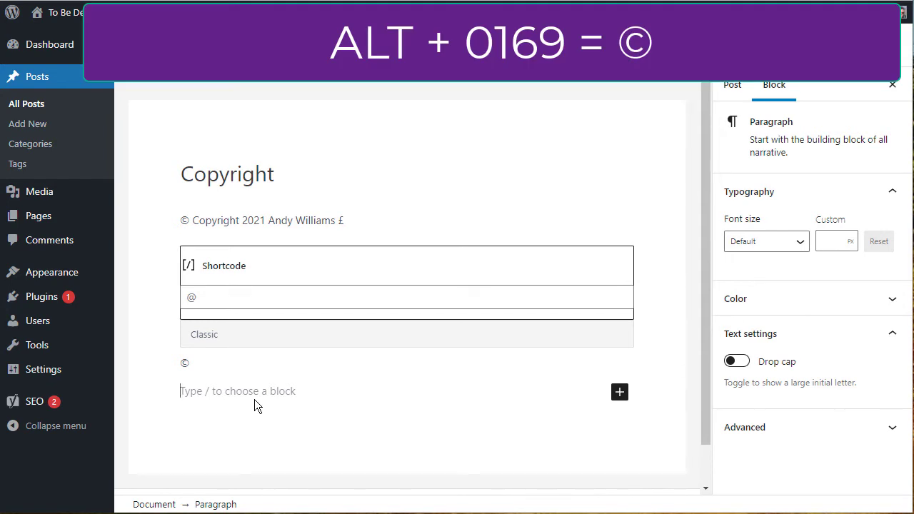
text(©)
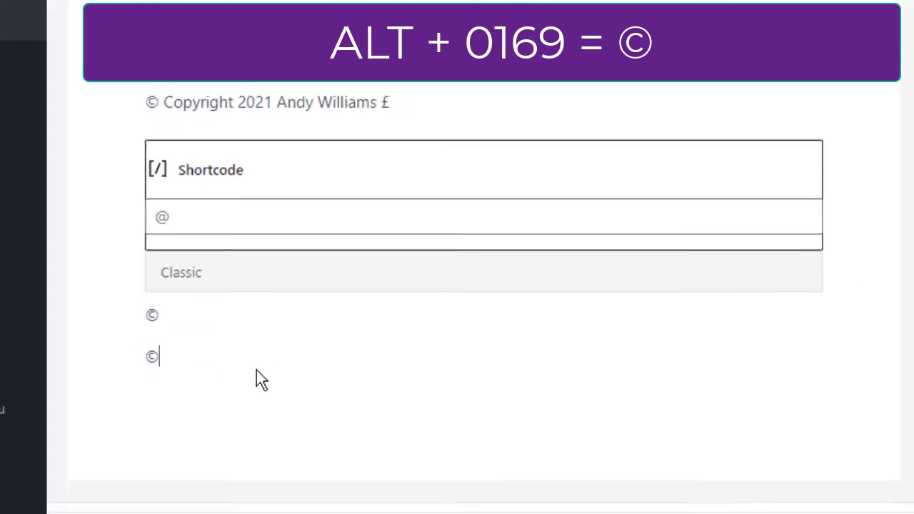
key(Return)
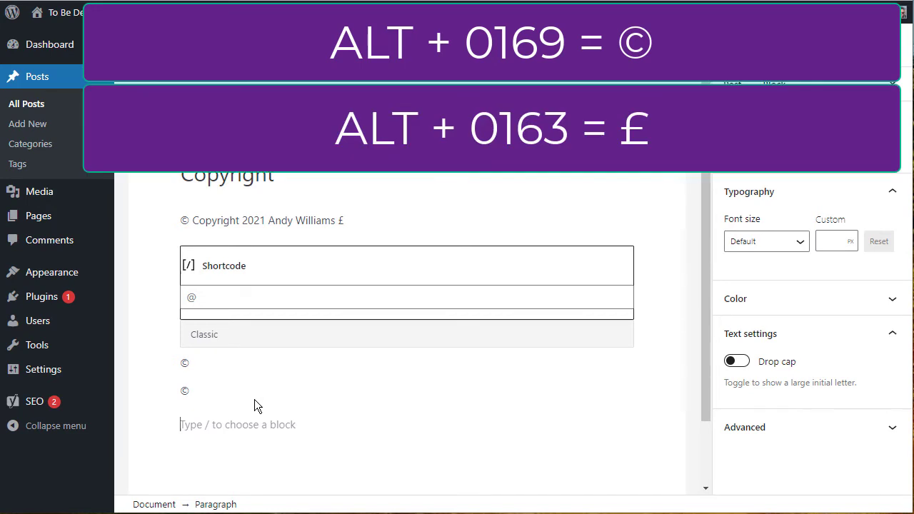
text(£)
key(Return)
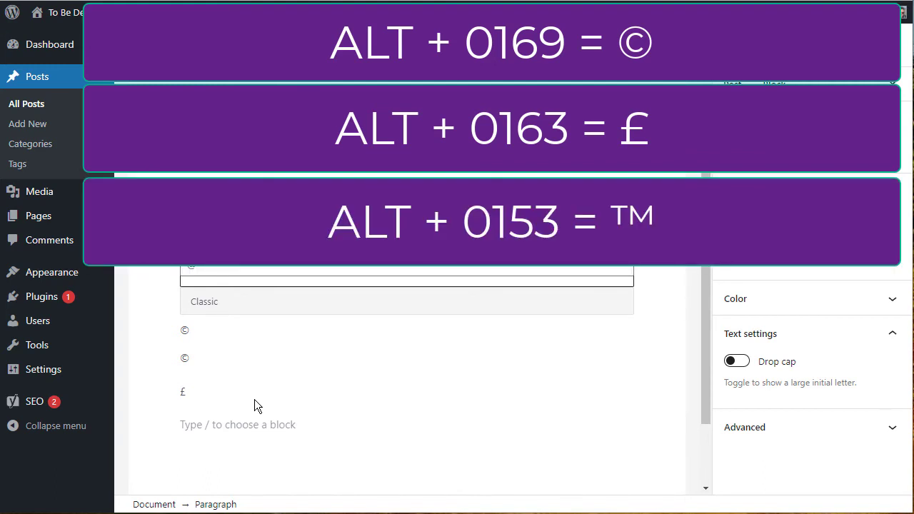
text(™)
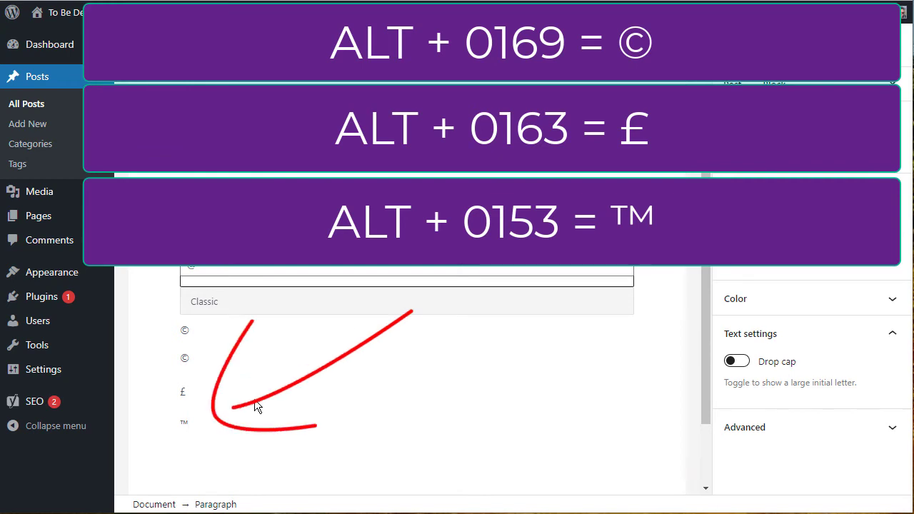
key(Return)
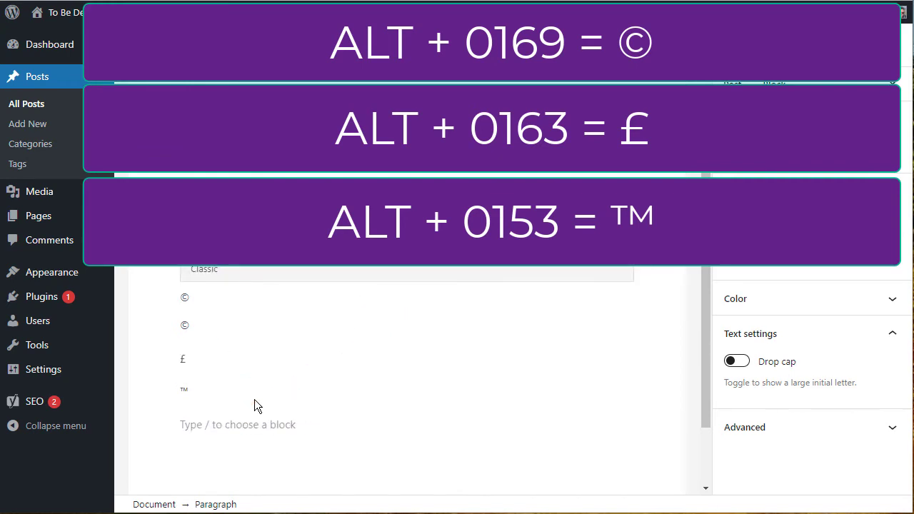
text(@)
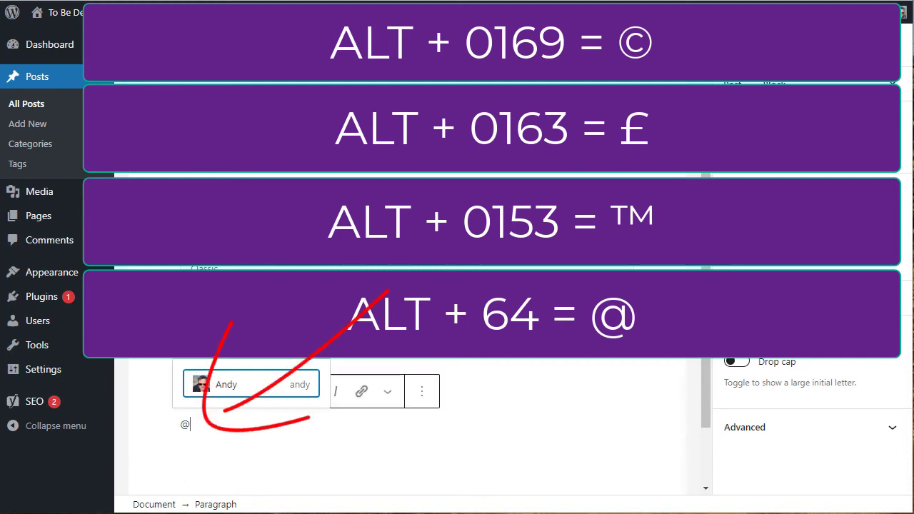
click(408, 422)
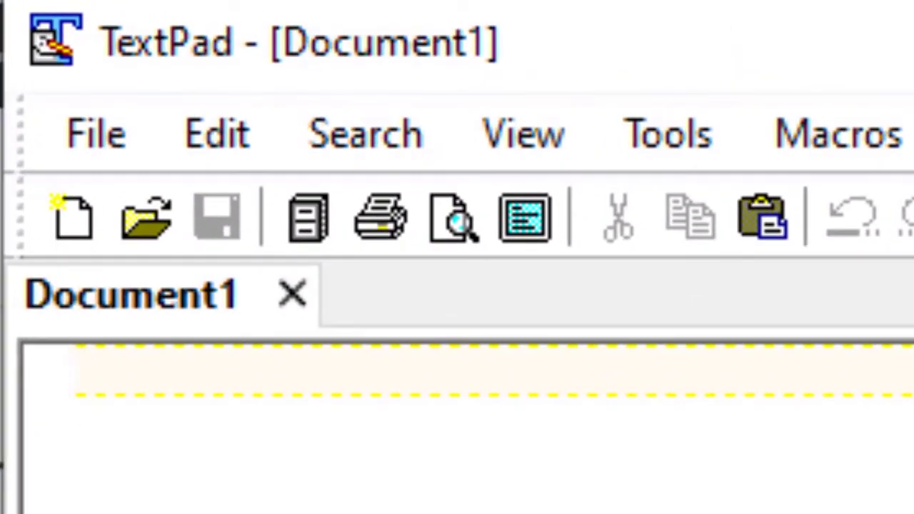
- Switch to TextPad and enter ©, £, @ and ™ with their Alt codes on the first line, separated by spaces
key(alt)
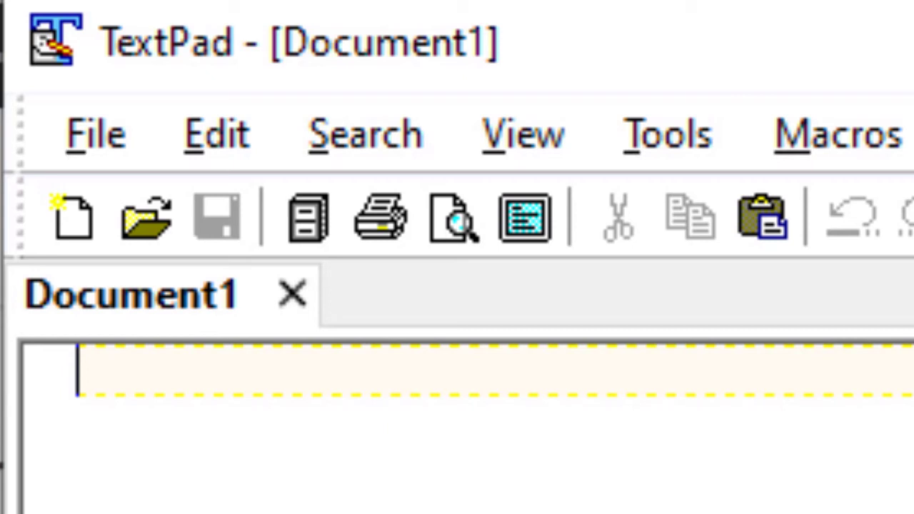
key(alt)
text(©)
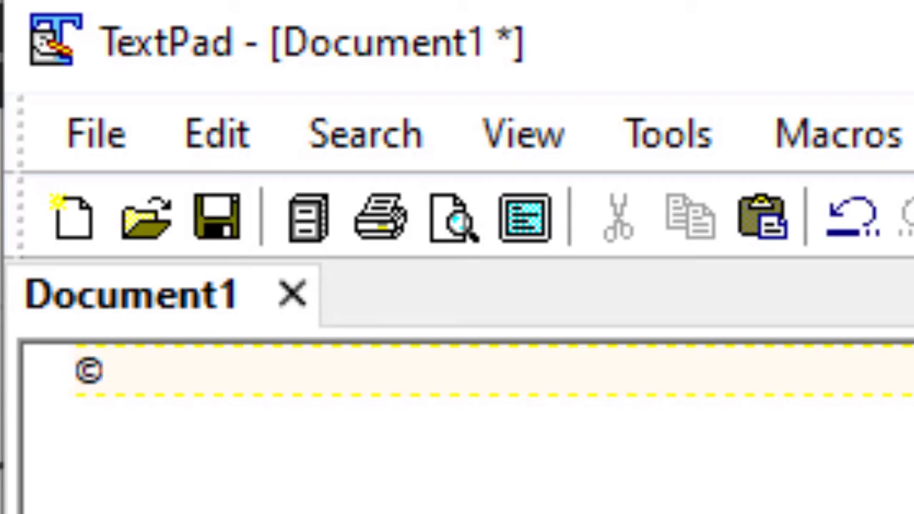
key(alt)
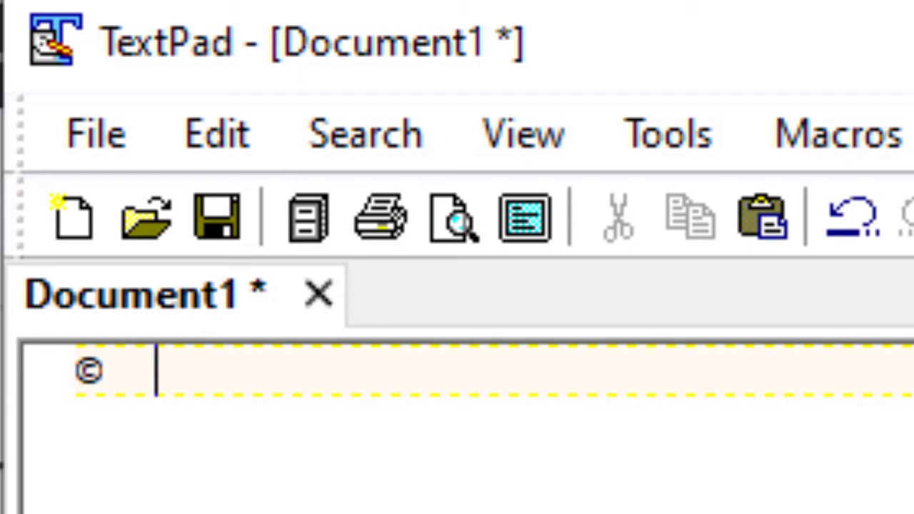
text(£)
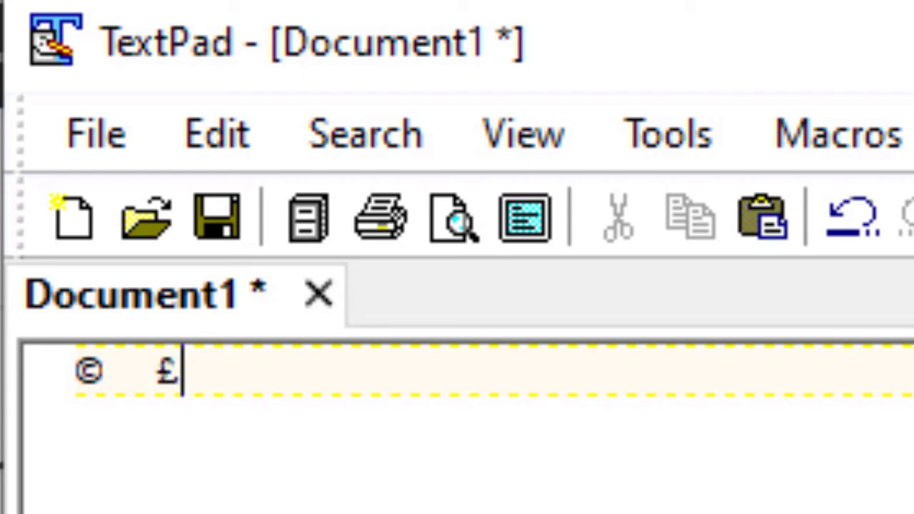
key(alt)
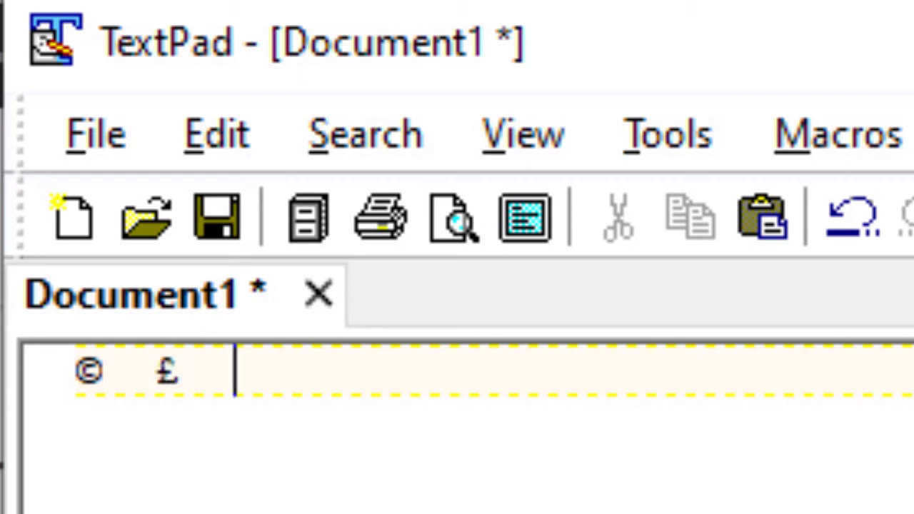
text(@)
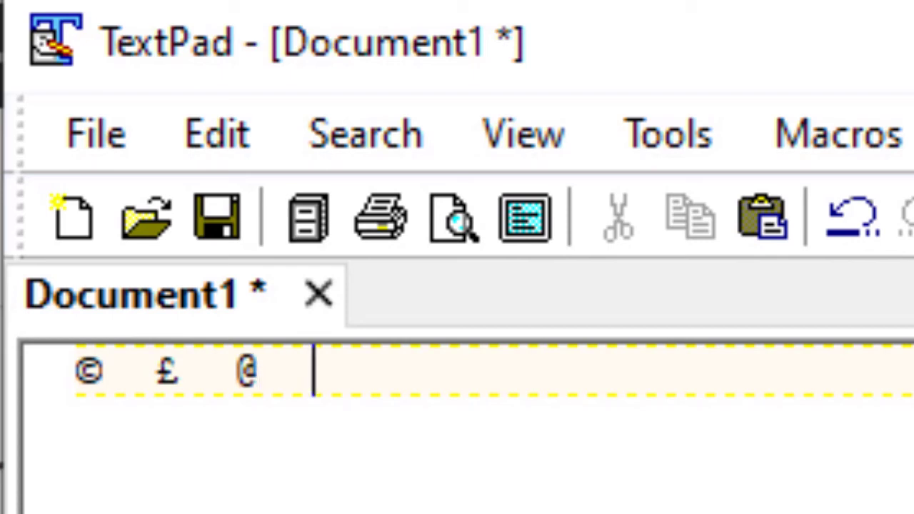
key(alt)
text(™)
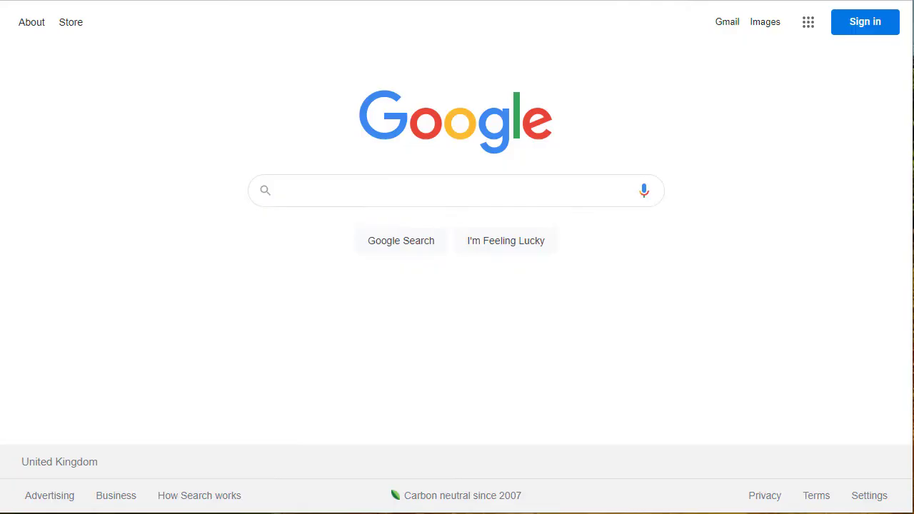
- Search Google for "ALT code copyright", open the posterpresentations.com ALT code cheat sheet and look through its symbol lists
click(373, 186)
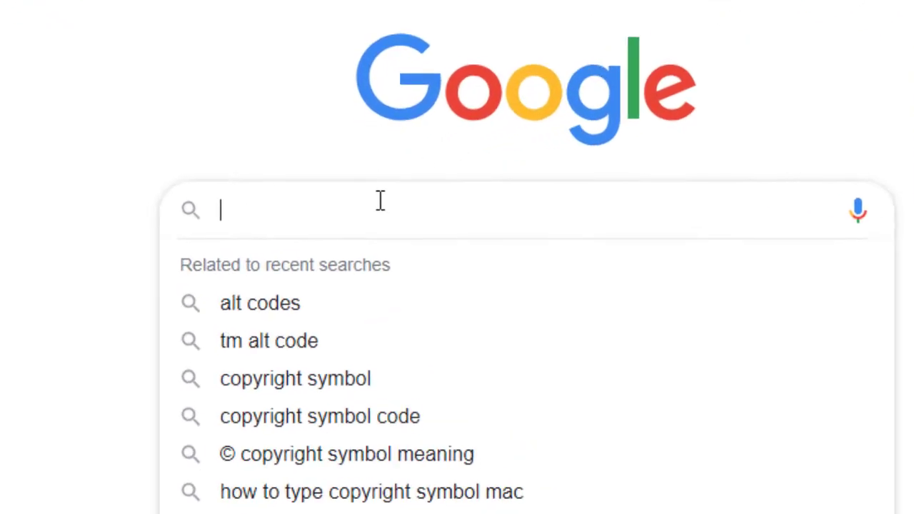
text(ALT )
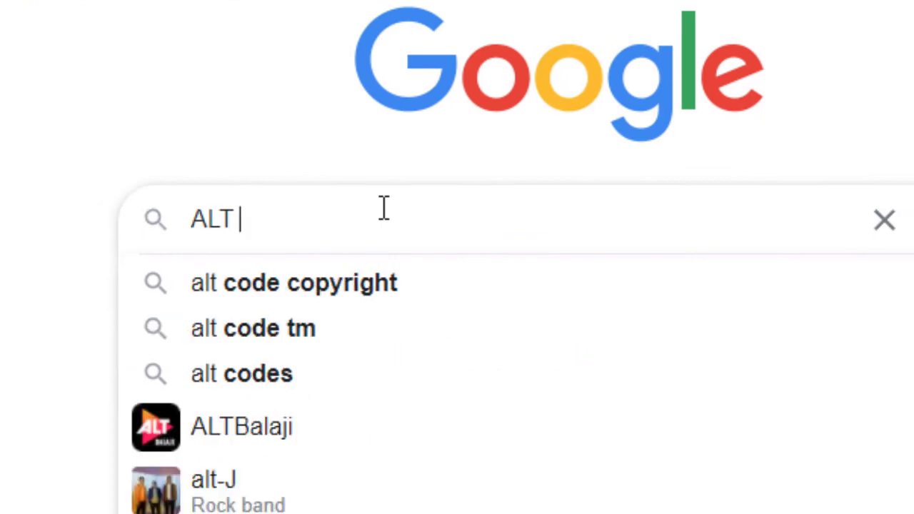
text(code cop)
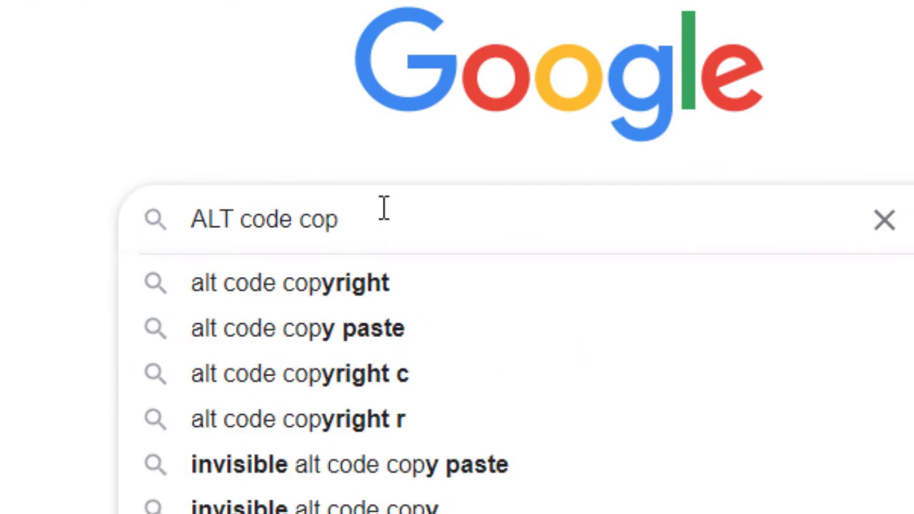
text(yright)
key(Return)
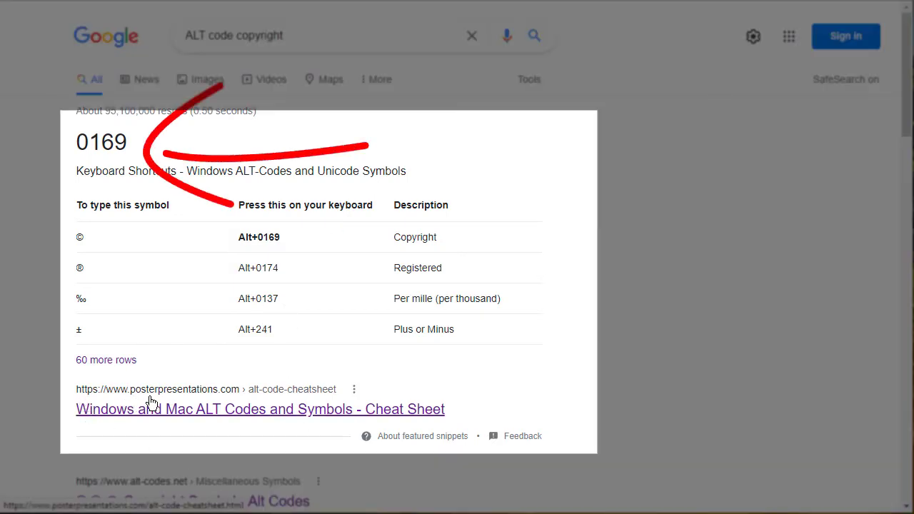
click(231, 414)
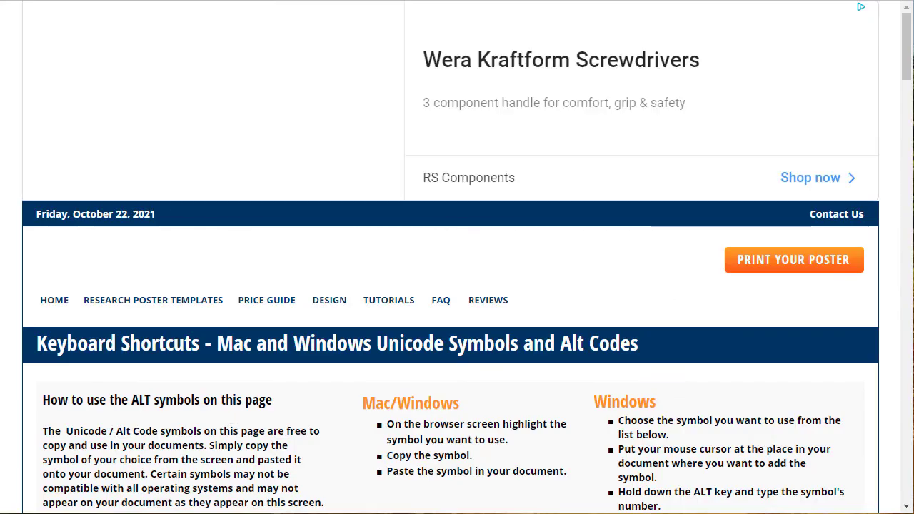
scroll(910, 33, down, 15)
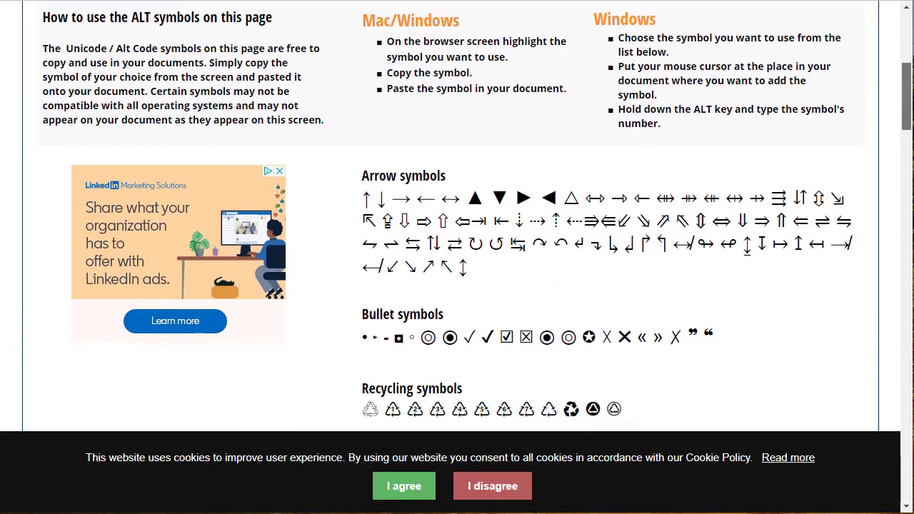
- Look through the rest of the ALT code cheat sheet, including its Alt code table, and return to the Google results
scroll(621, 214, down, 12)
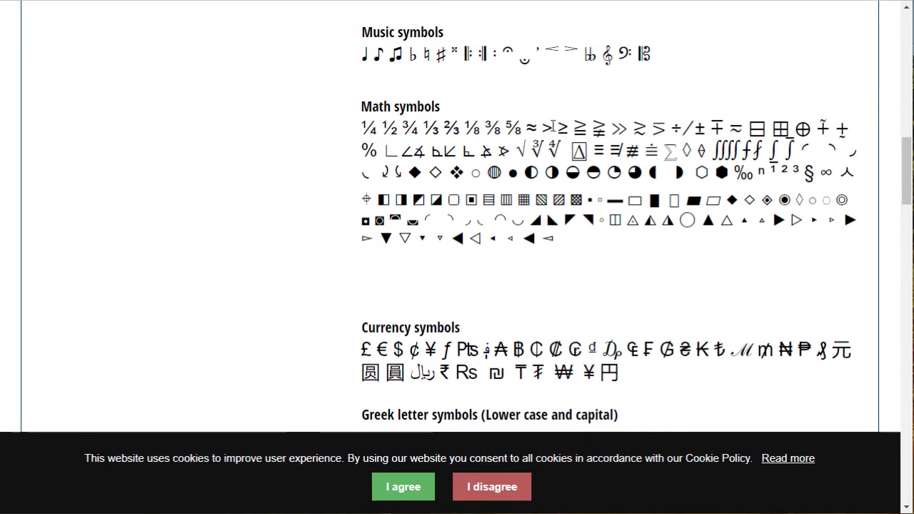
scroll(542, 155, down, 10)
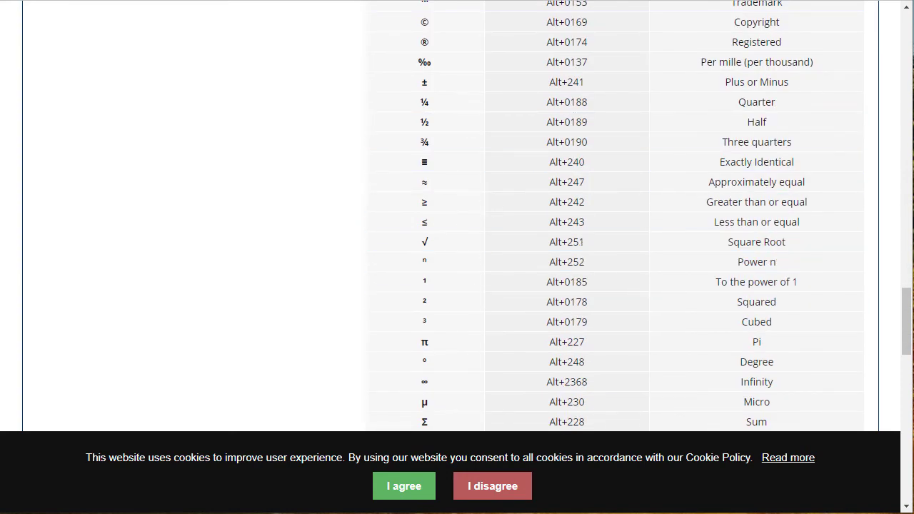
key(alt+Left)
- Change the Google search to "ALT code registered" to look up the registered symbol's Alt code
double_click(254, 35)
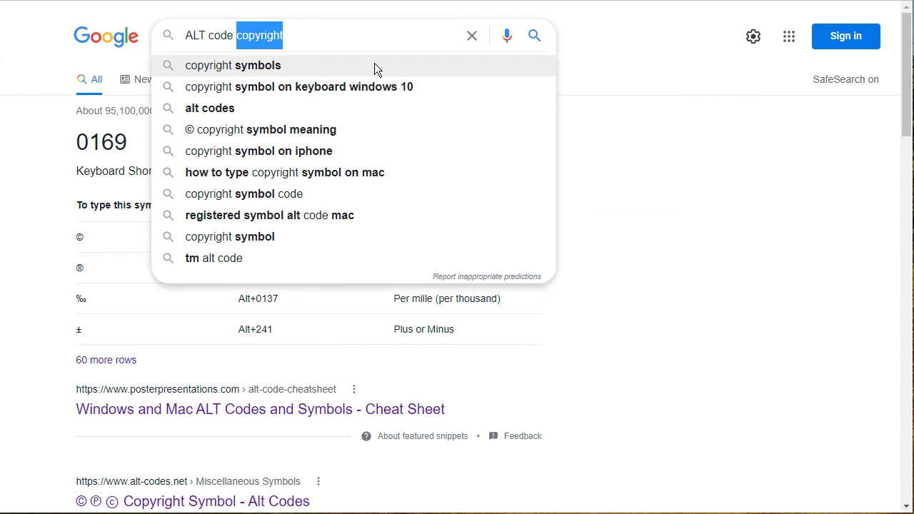
text(r)
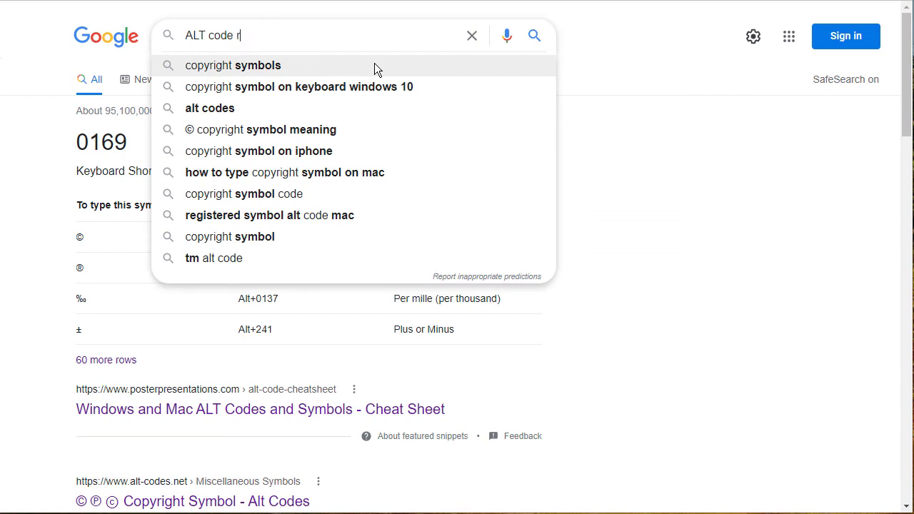
text(egistered)
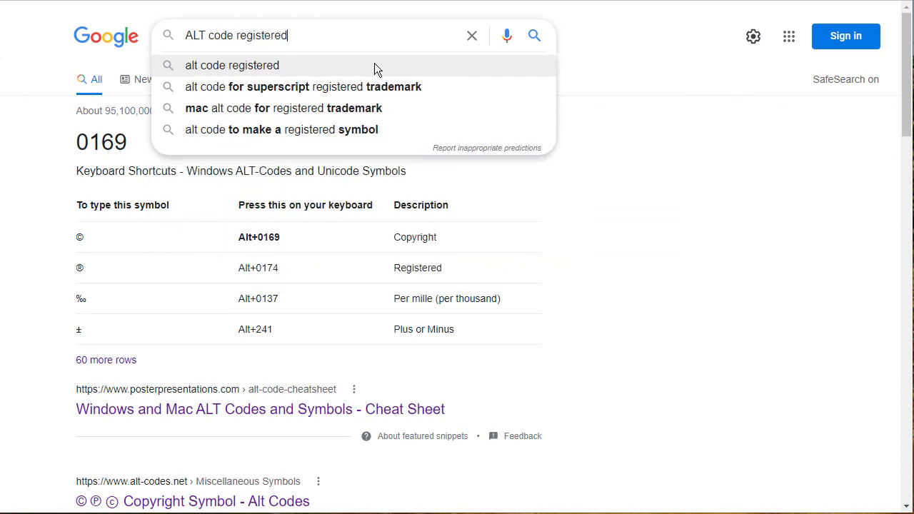
key(Return)
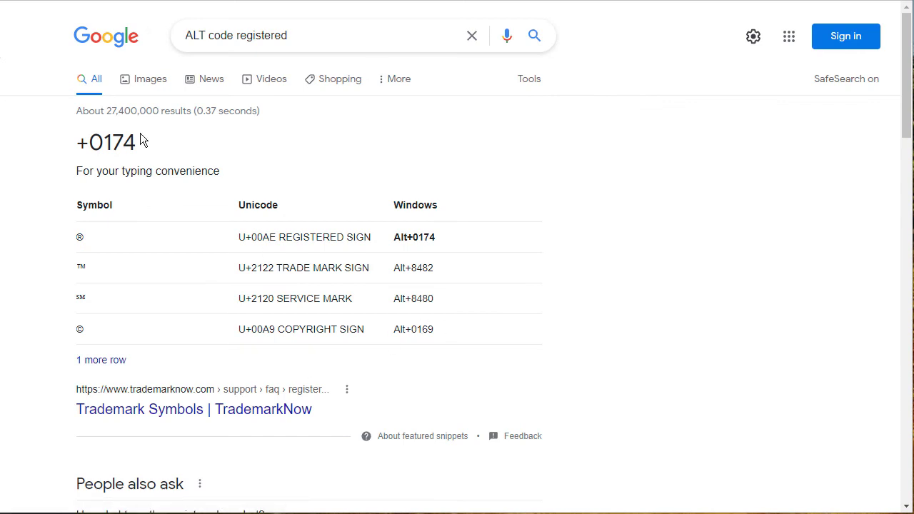